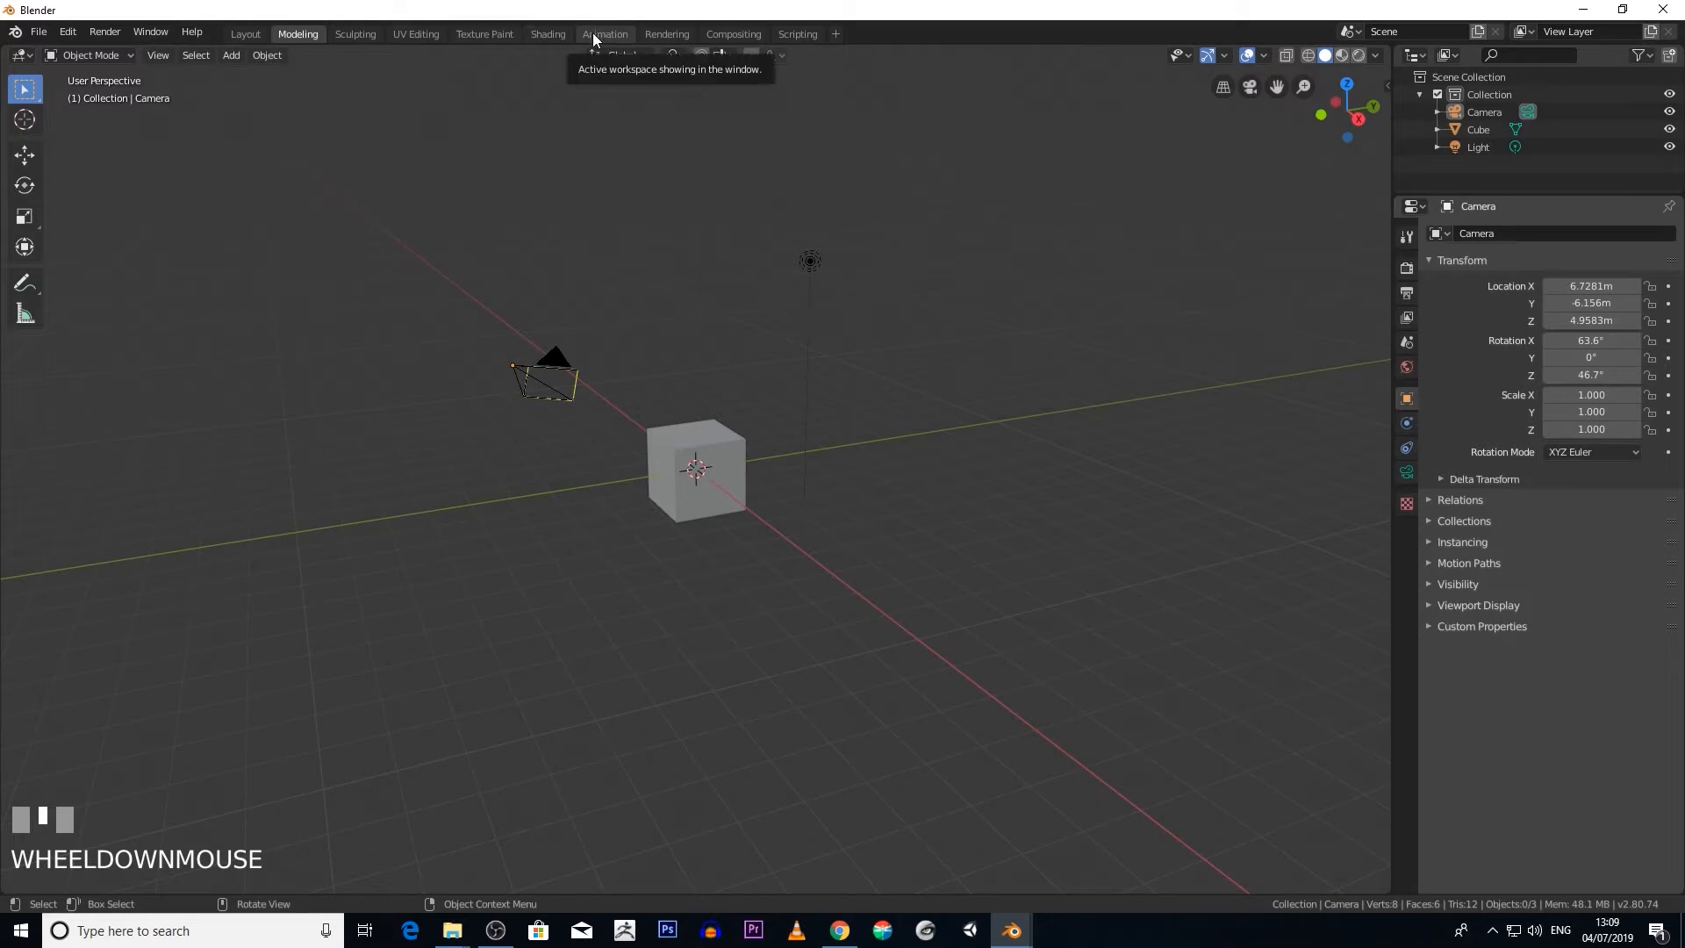
# Step: Switch to the Animation workspace and widen the camera preview area beside the 3D viewport
pyautogui.click(593, 33)
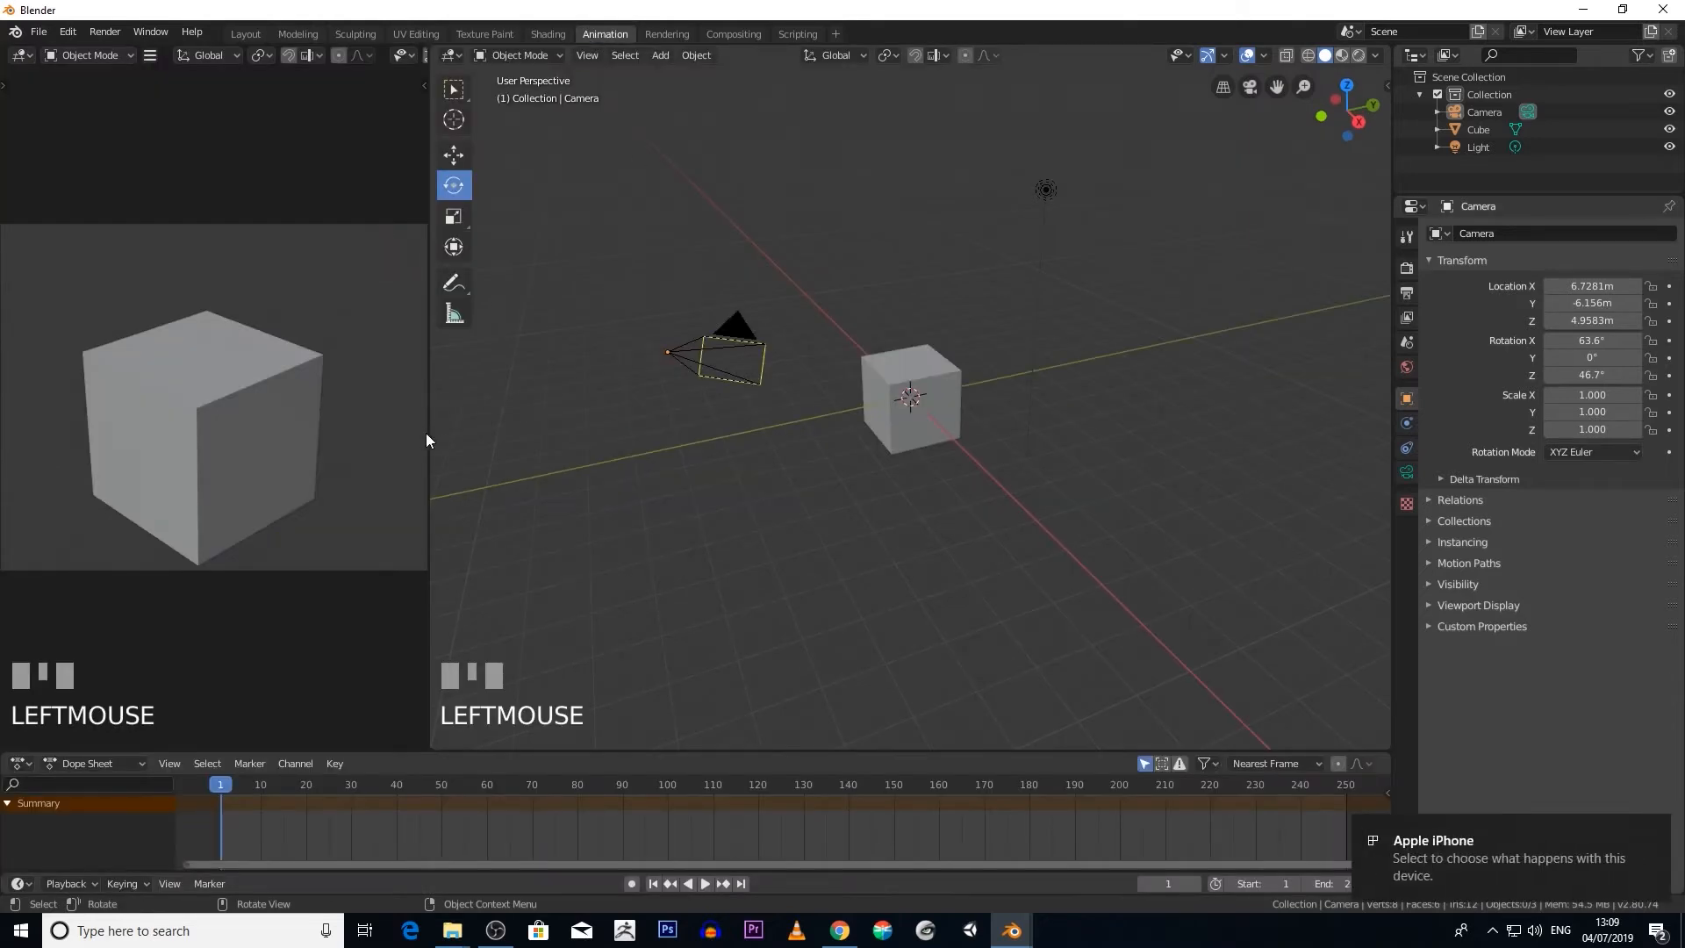
pyautogui.click(1644, 834)
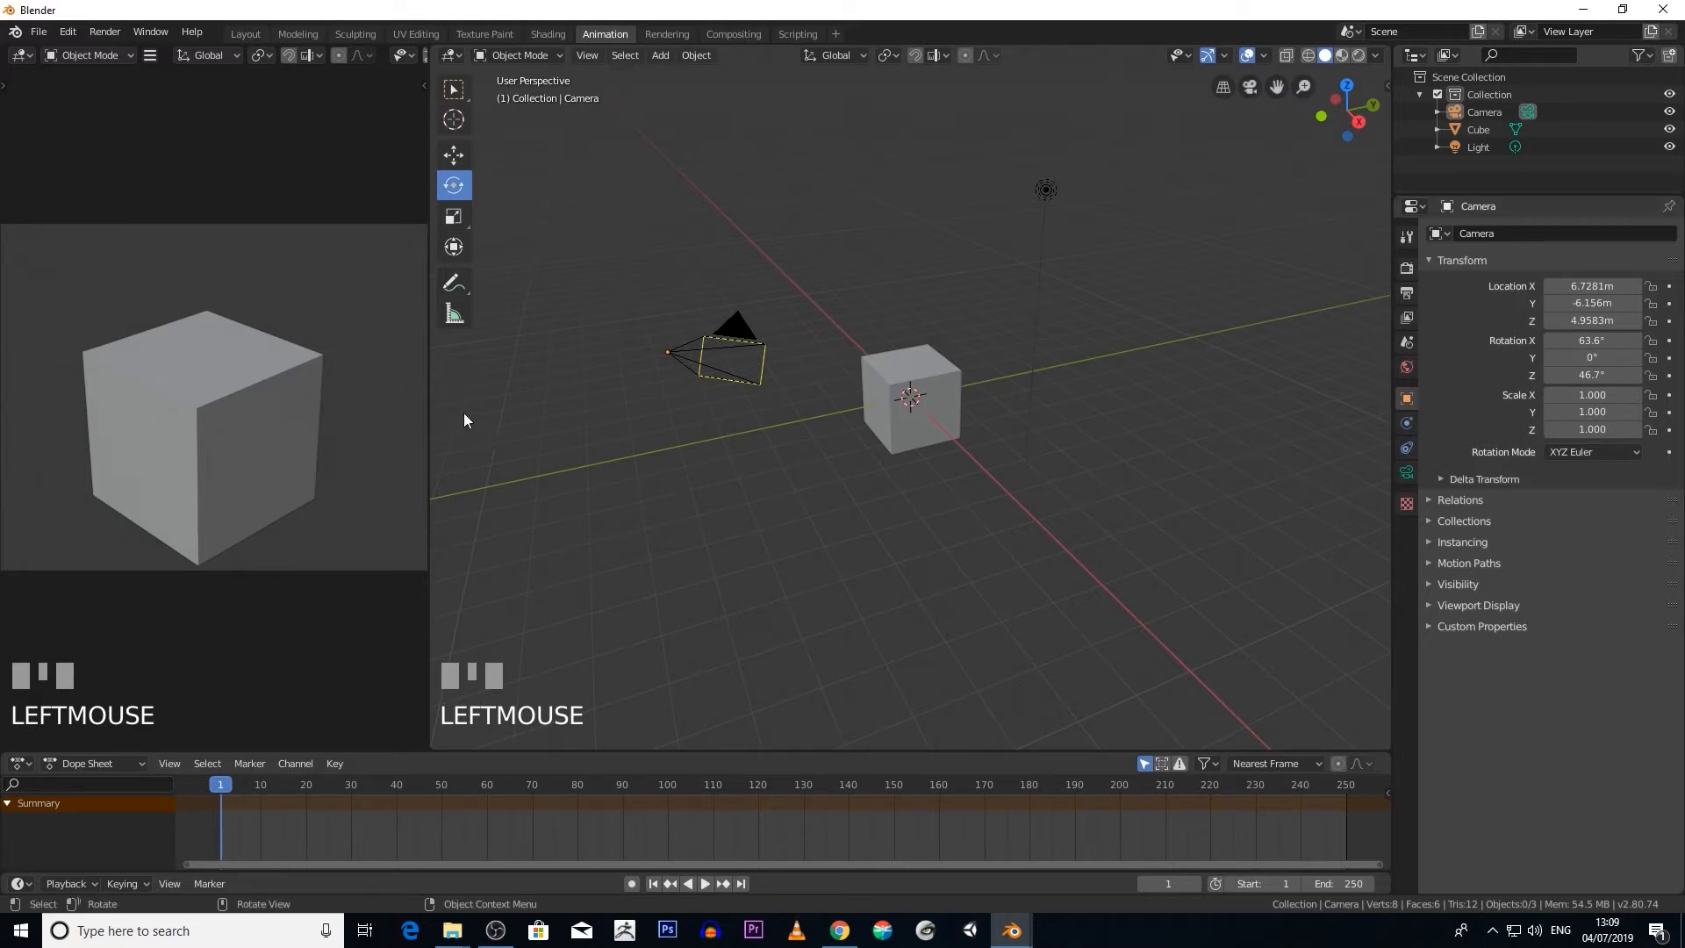
pyautogui.moveTo(427, 417); pyautogui.dragTo(546, 417)
pyautogui.scroll(-2, 794, 403)
pyautogui.scroll(1, 795, 419)
pyautogui.moveTo(808, 478); pyautogui.dragTo(880, 576, button='middle')
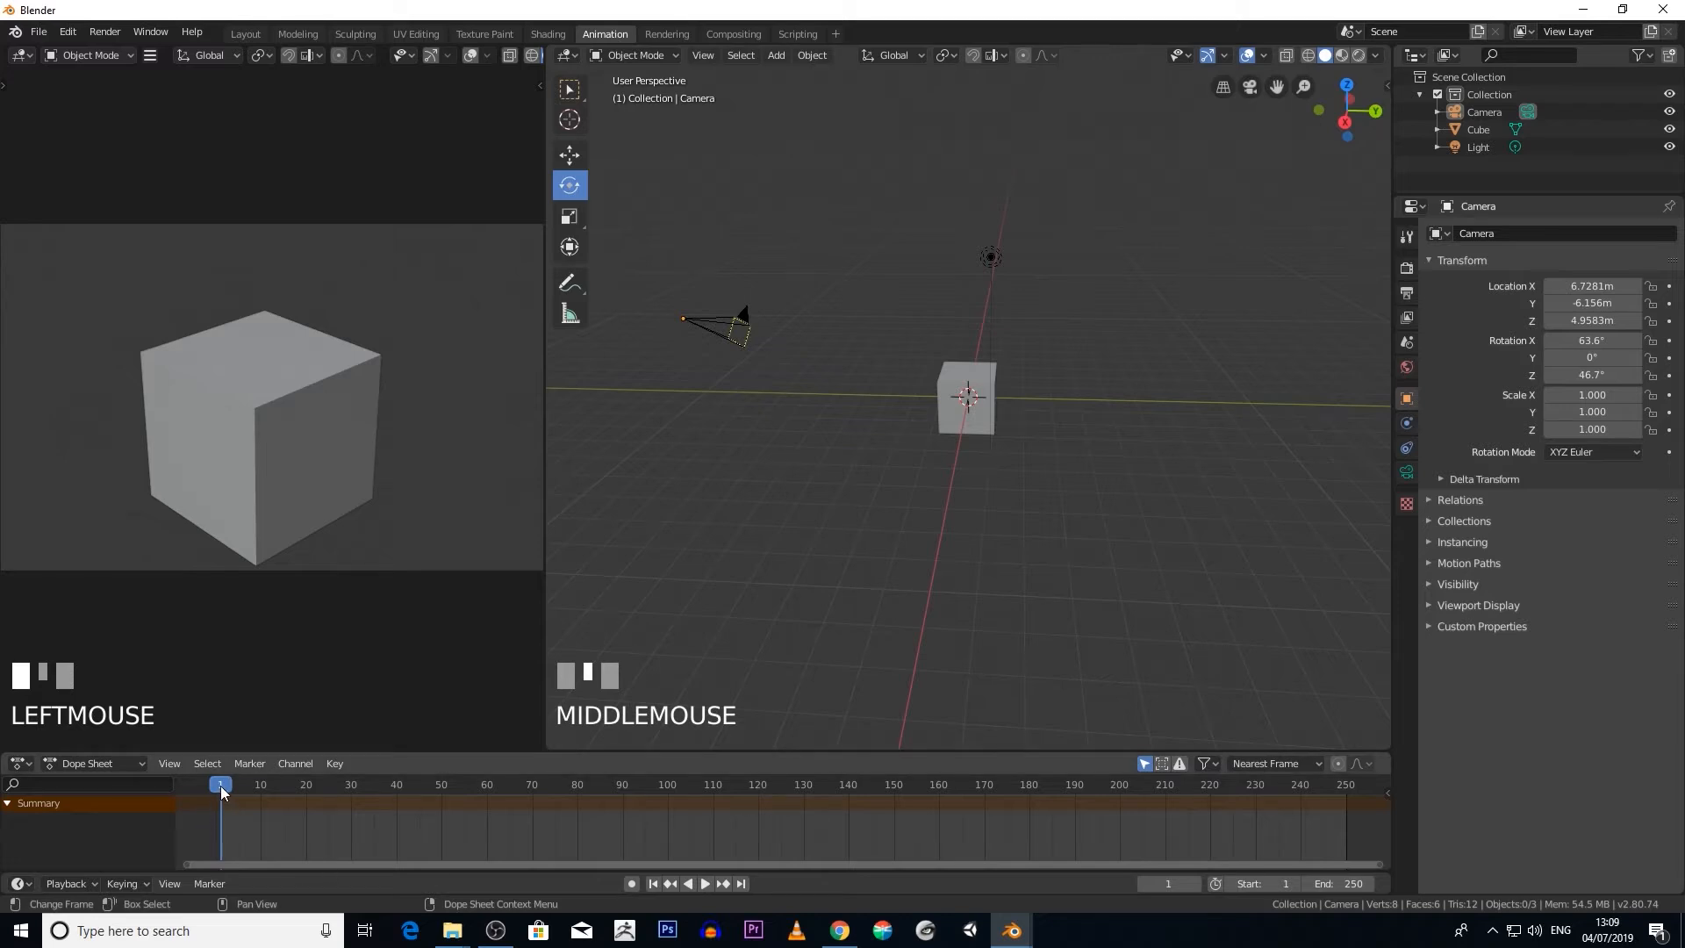
# Step: At frame 0, enable automatic keyframing and move the cube along Y to about -4.56 m
pyautogui.moveTo(223, 783); pyautogui.dragTo(218, 846)
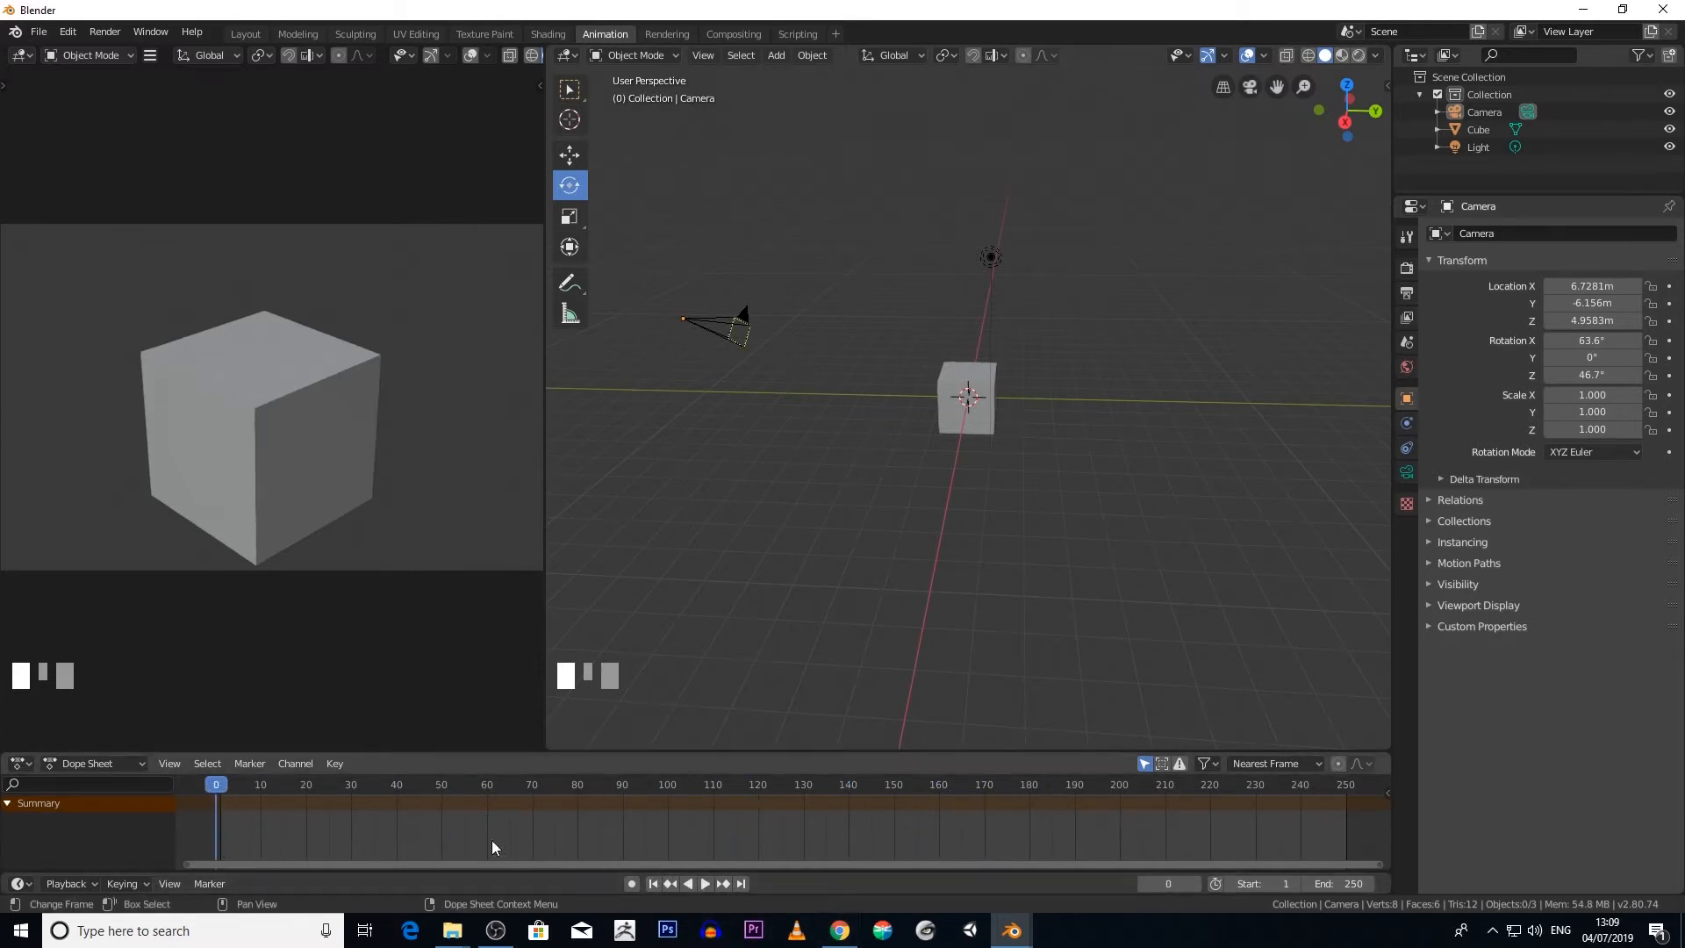
pyautogui.click(631, 884)
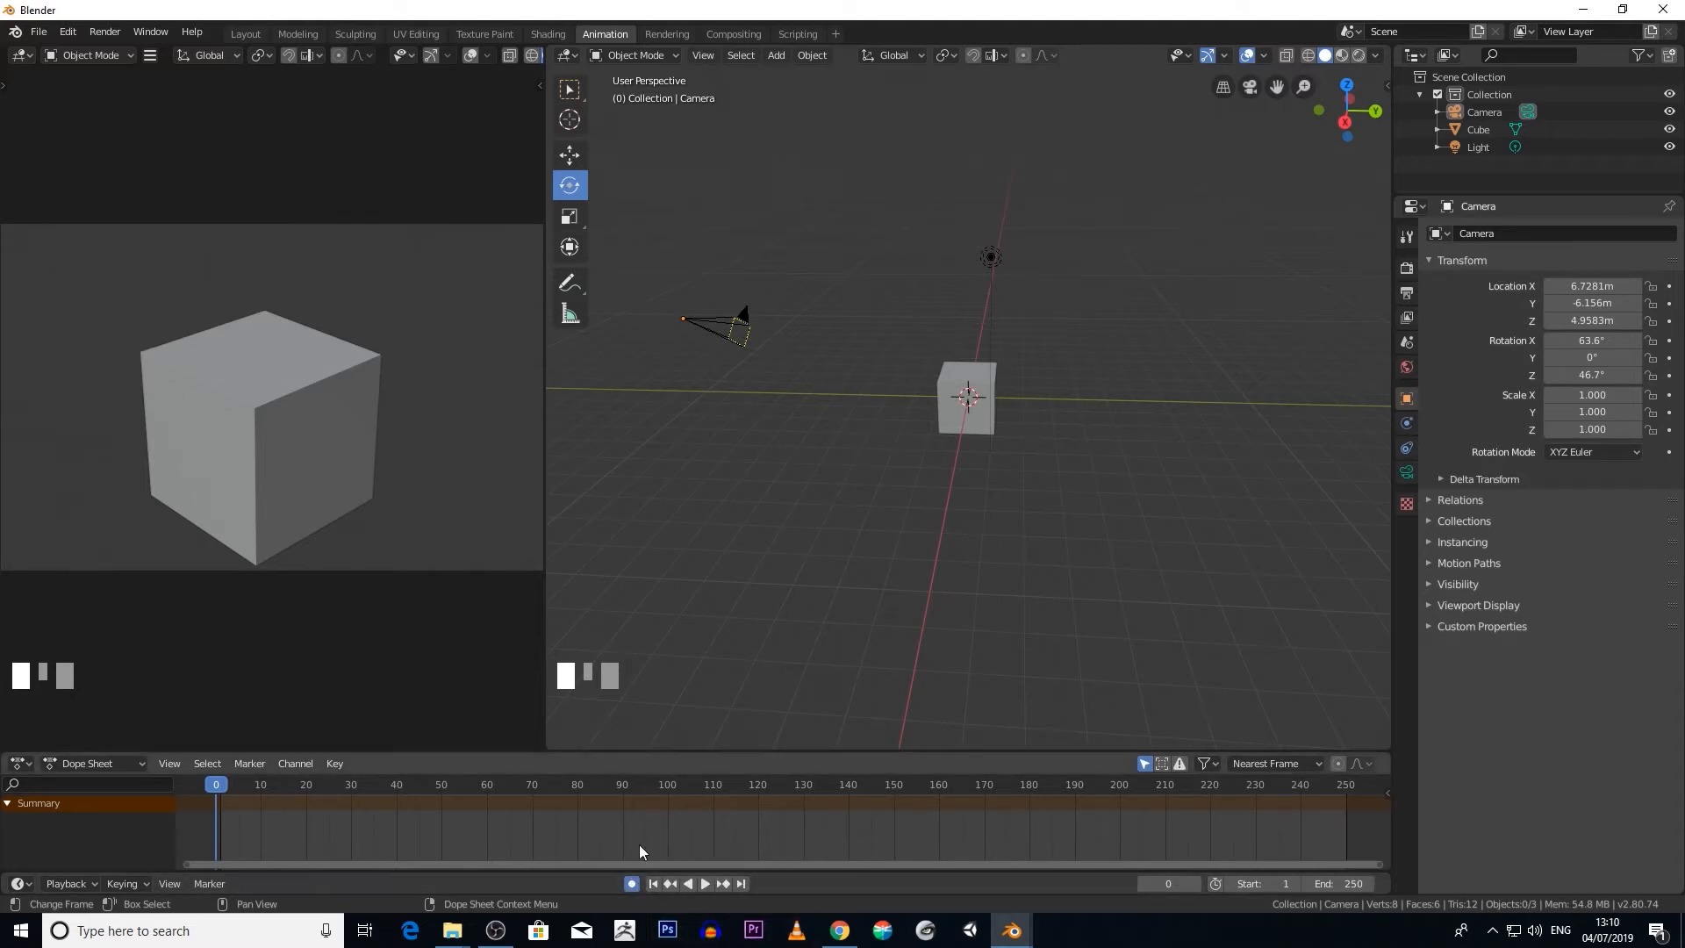
pyautogui.click(942, 404)
pyautogui.click(570, 156)
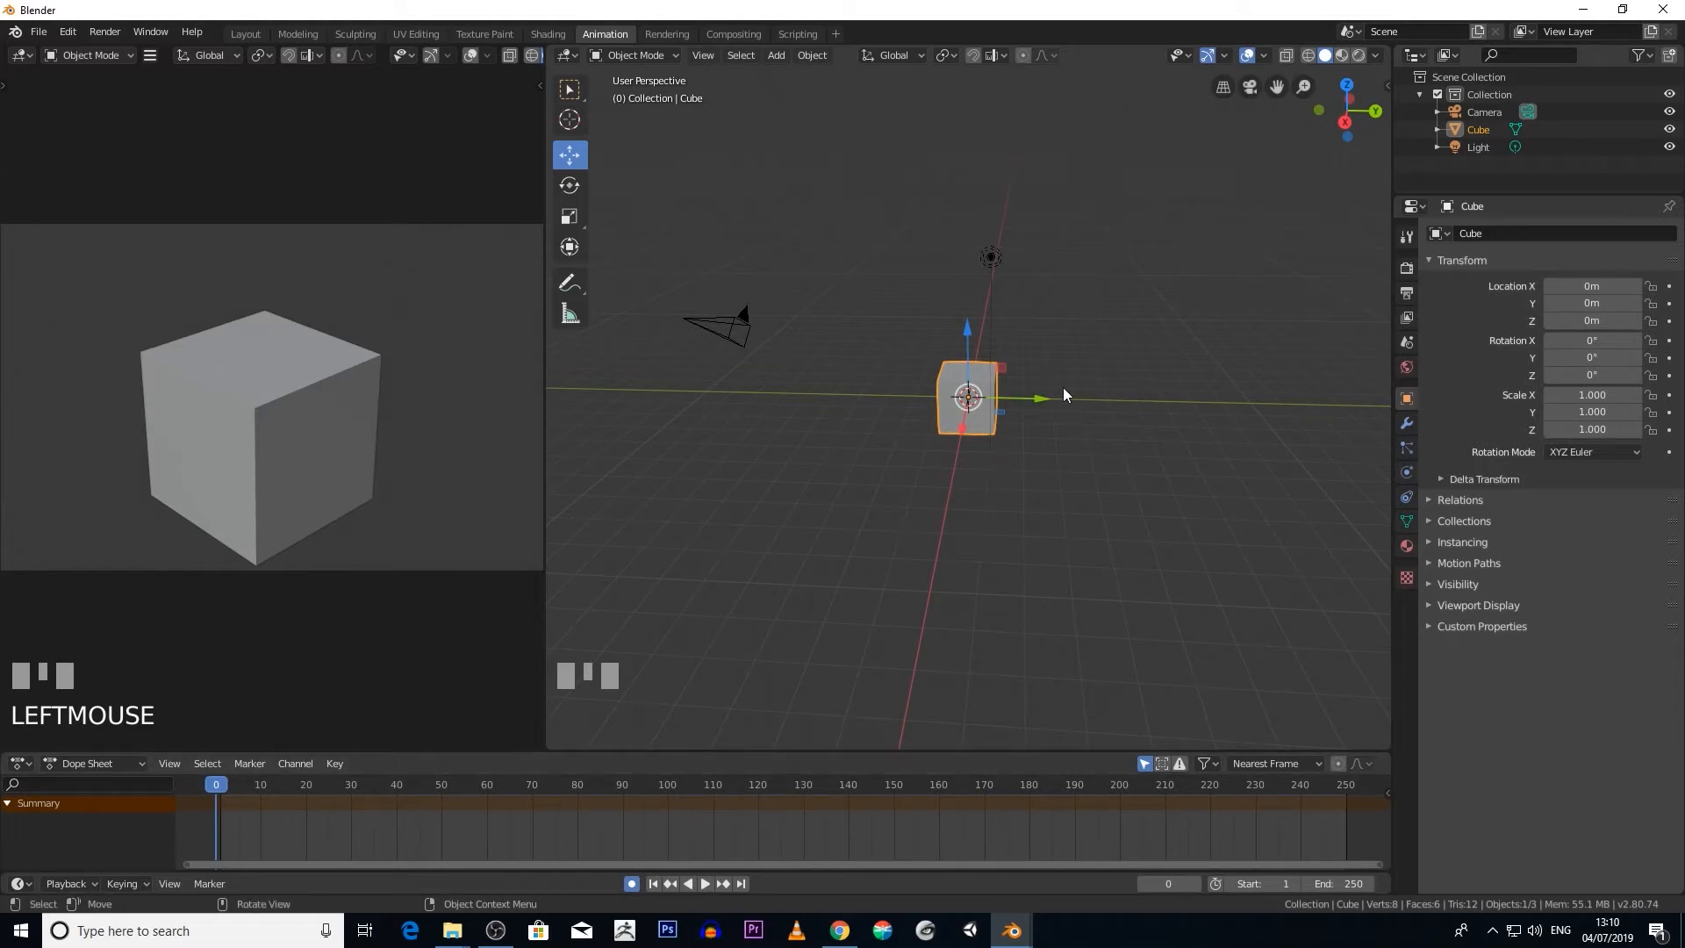
pyautogui.moveTo(1043, 404); pyautogui.dragTo(921, 402)
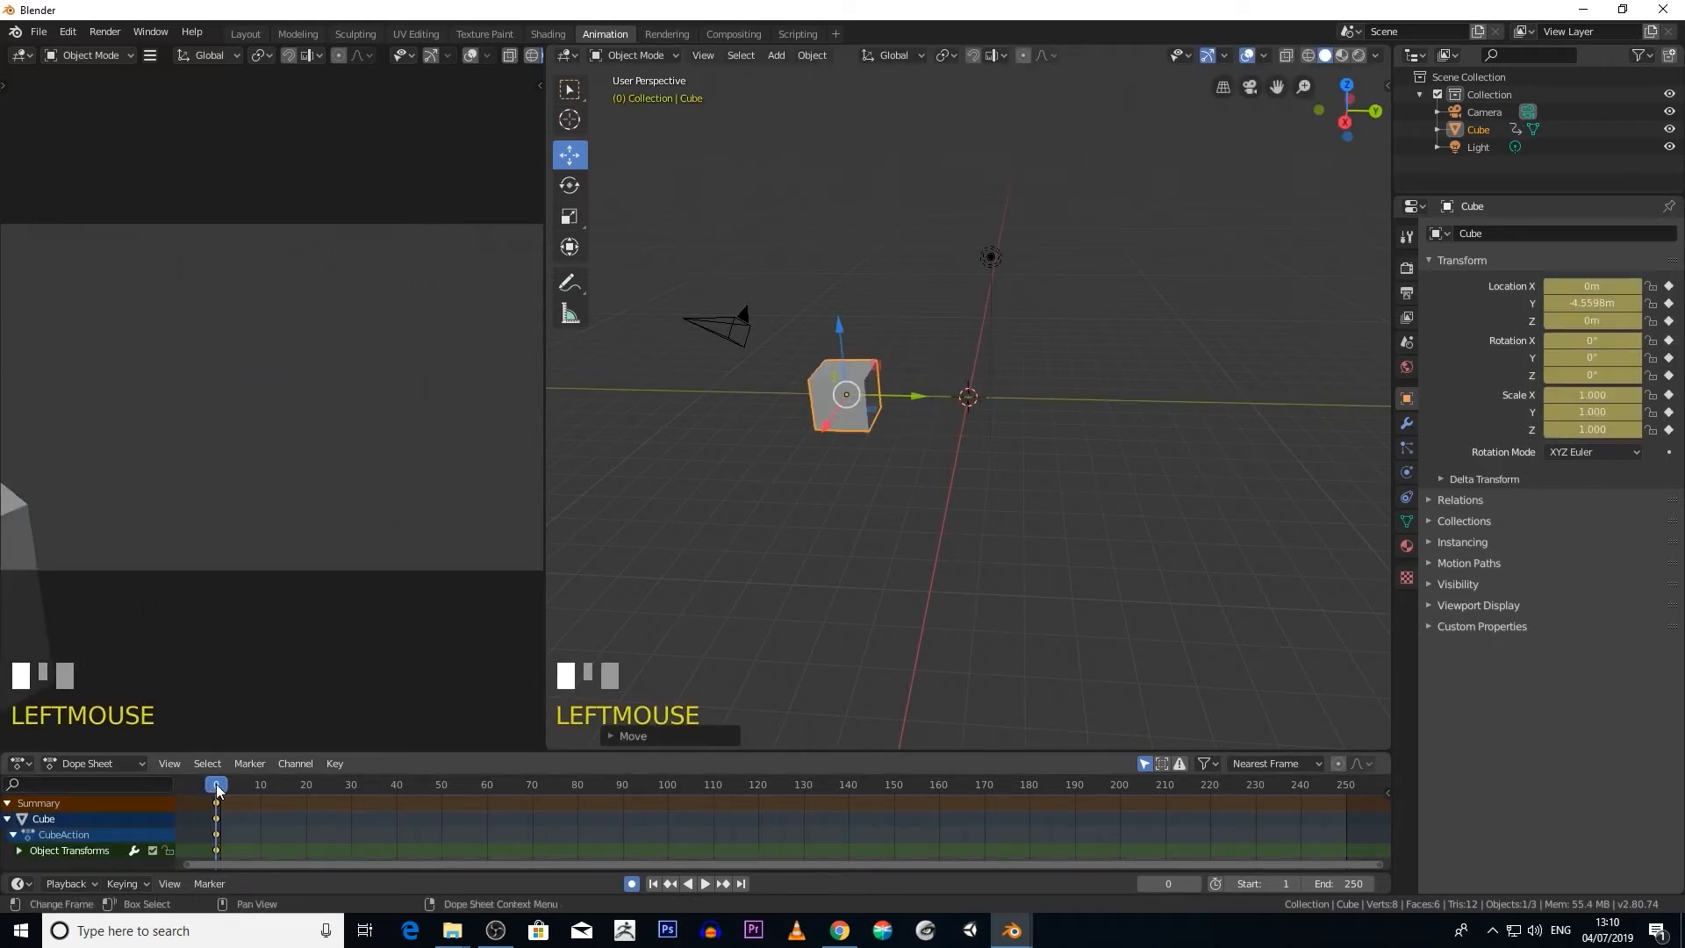
# Step: Keyframe the cube at frame 32 by moving it along Y to about 4.46 m, and play back the motion
pyautogui.moveTo(218, 790); pyautogui.dragTo(361, 787)
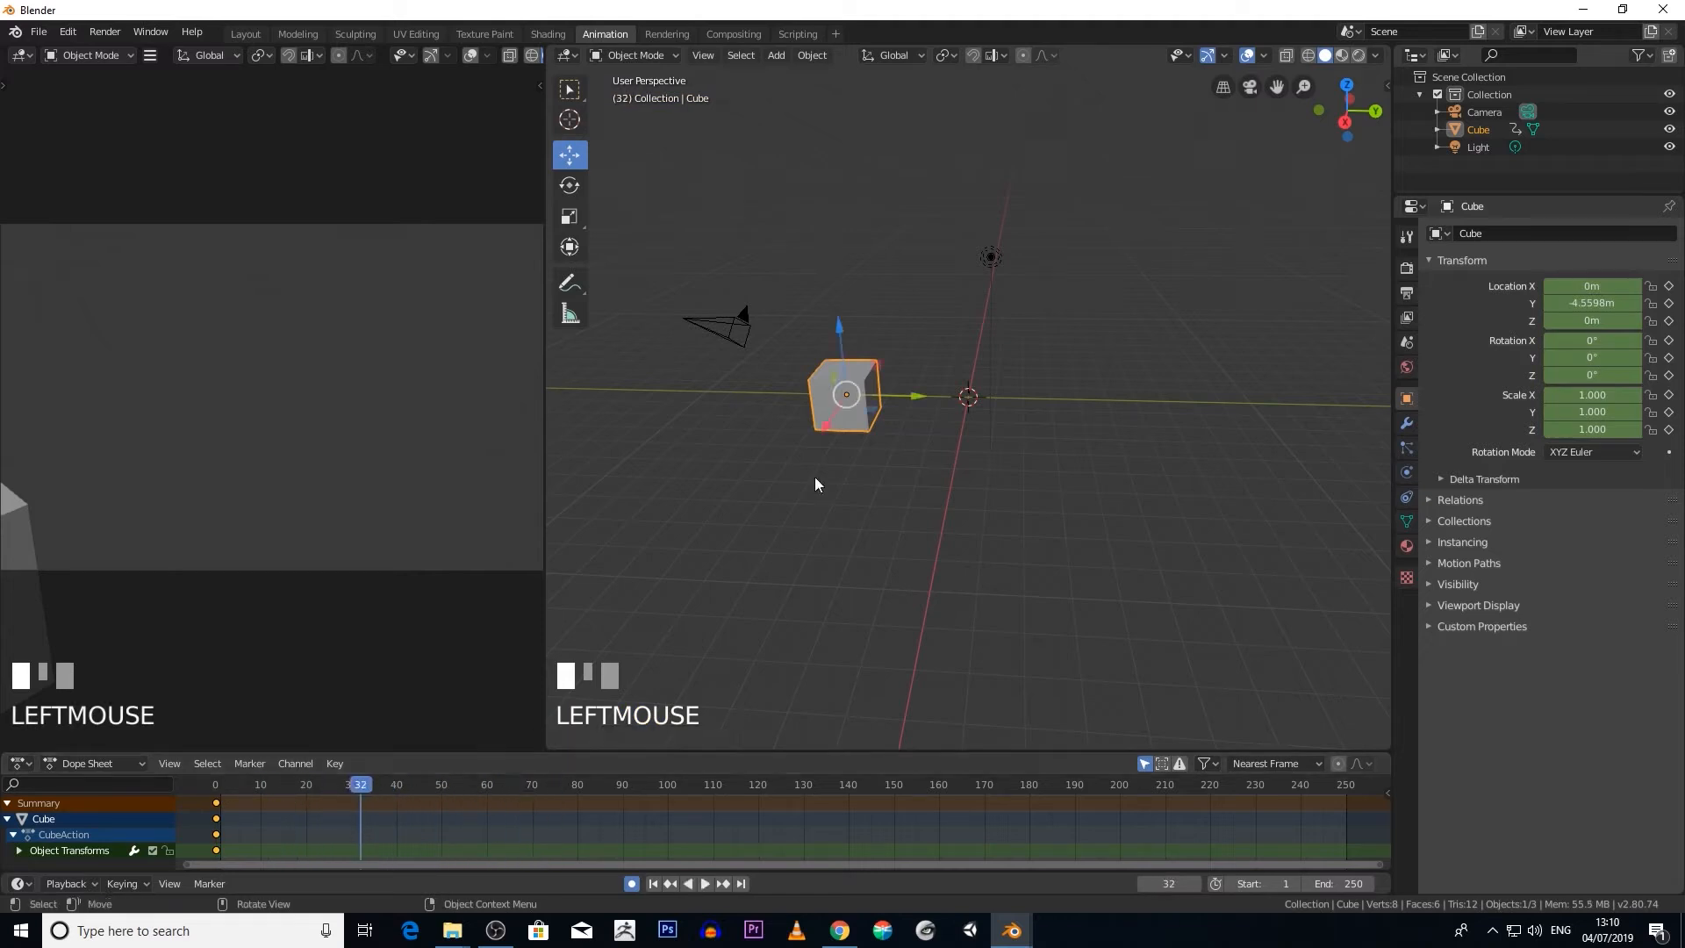
pyautogui.moveTo(925, 396); pyautogui.dragTo(1163, 408)
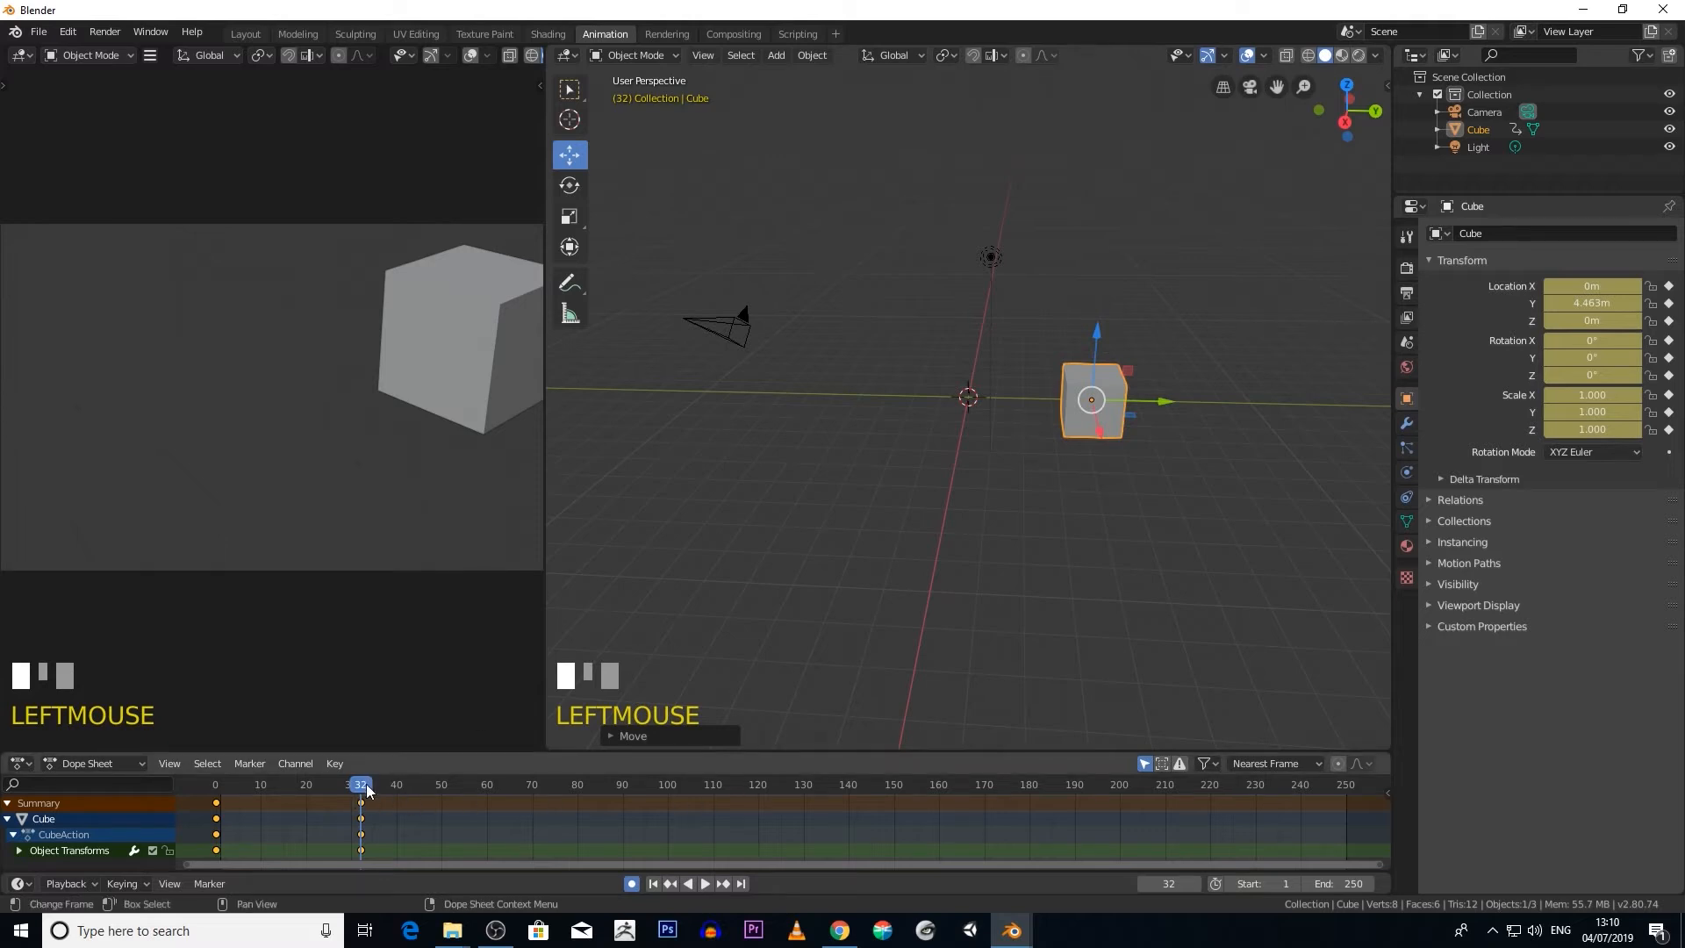
pyautogui.hotkey('shift', 'Left')
pyautogui.press('space')
pyautogui.moveTo(316, 790); pyautogui.dragTo(364, 794)
pyautogui.press('space')
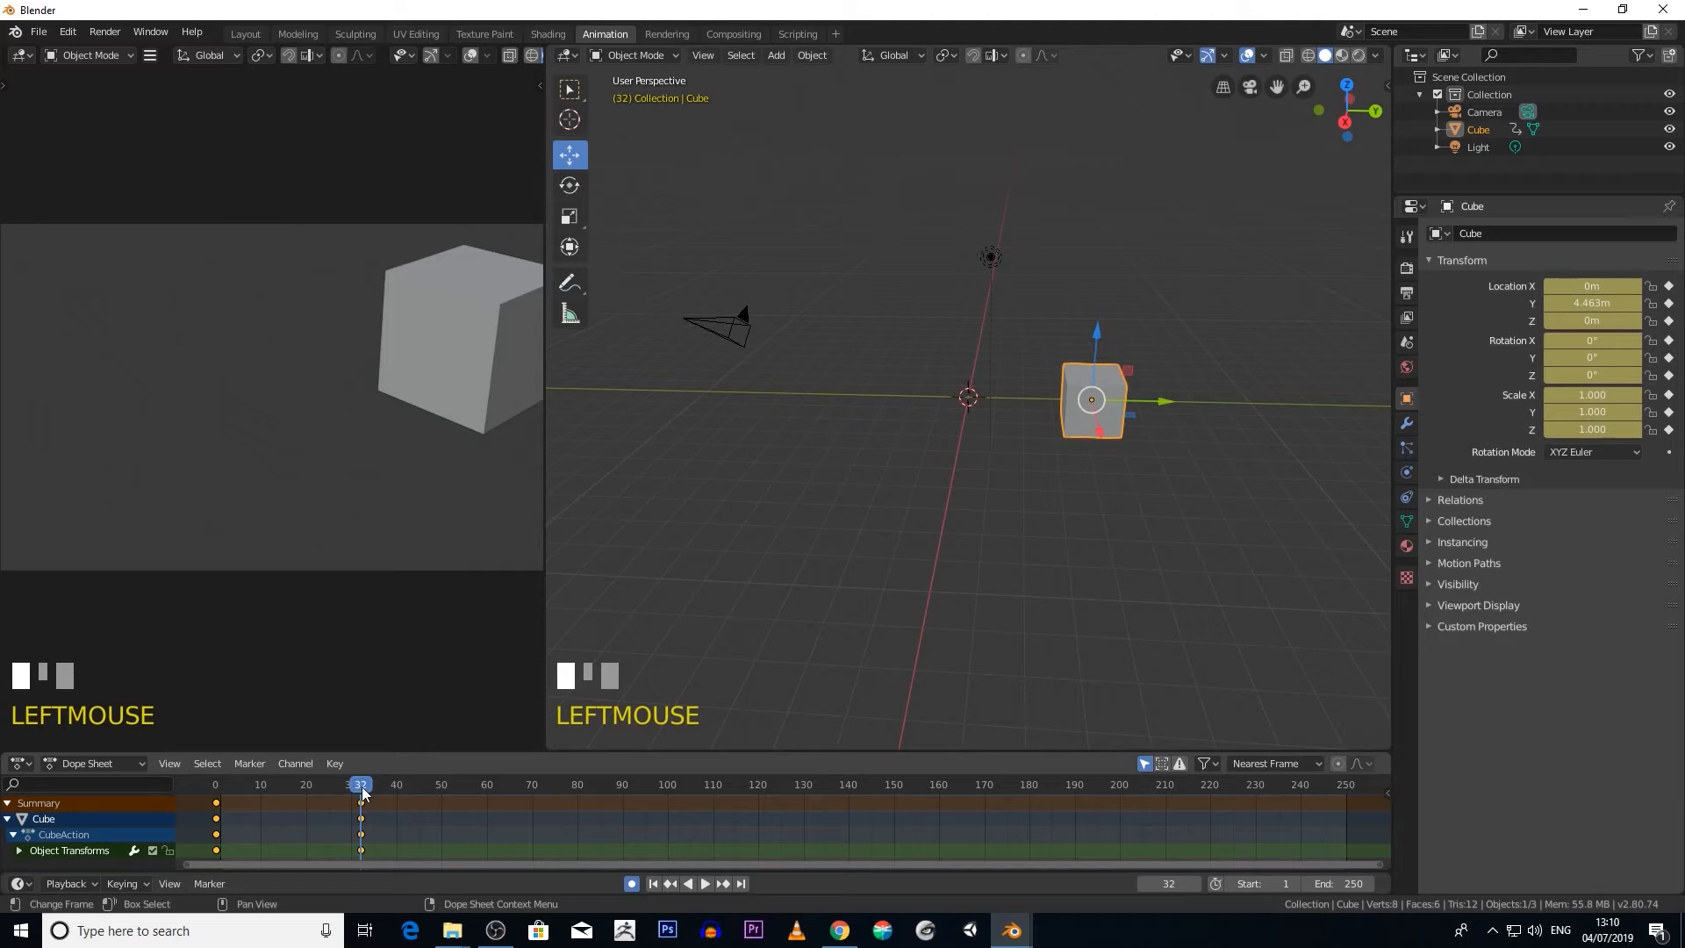
# Step: Jump to the previous and next keyframes, and to the last and first frames of the animation range
pyautogui.click(670, 881)
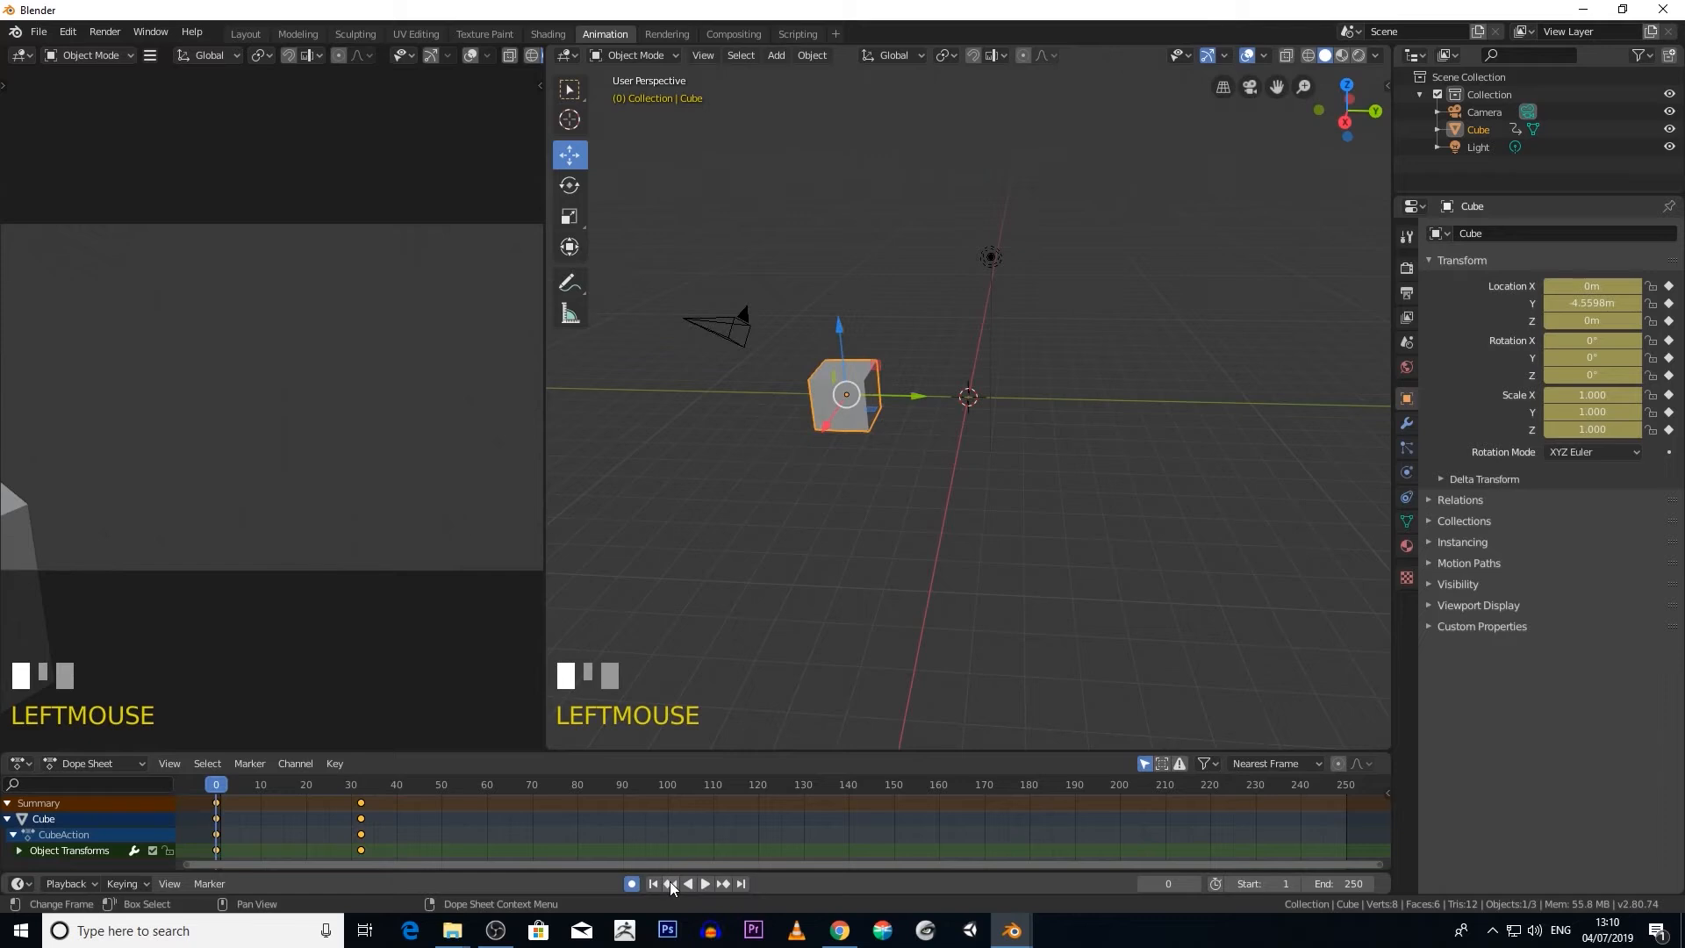
pyautogui.click(723, 883)
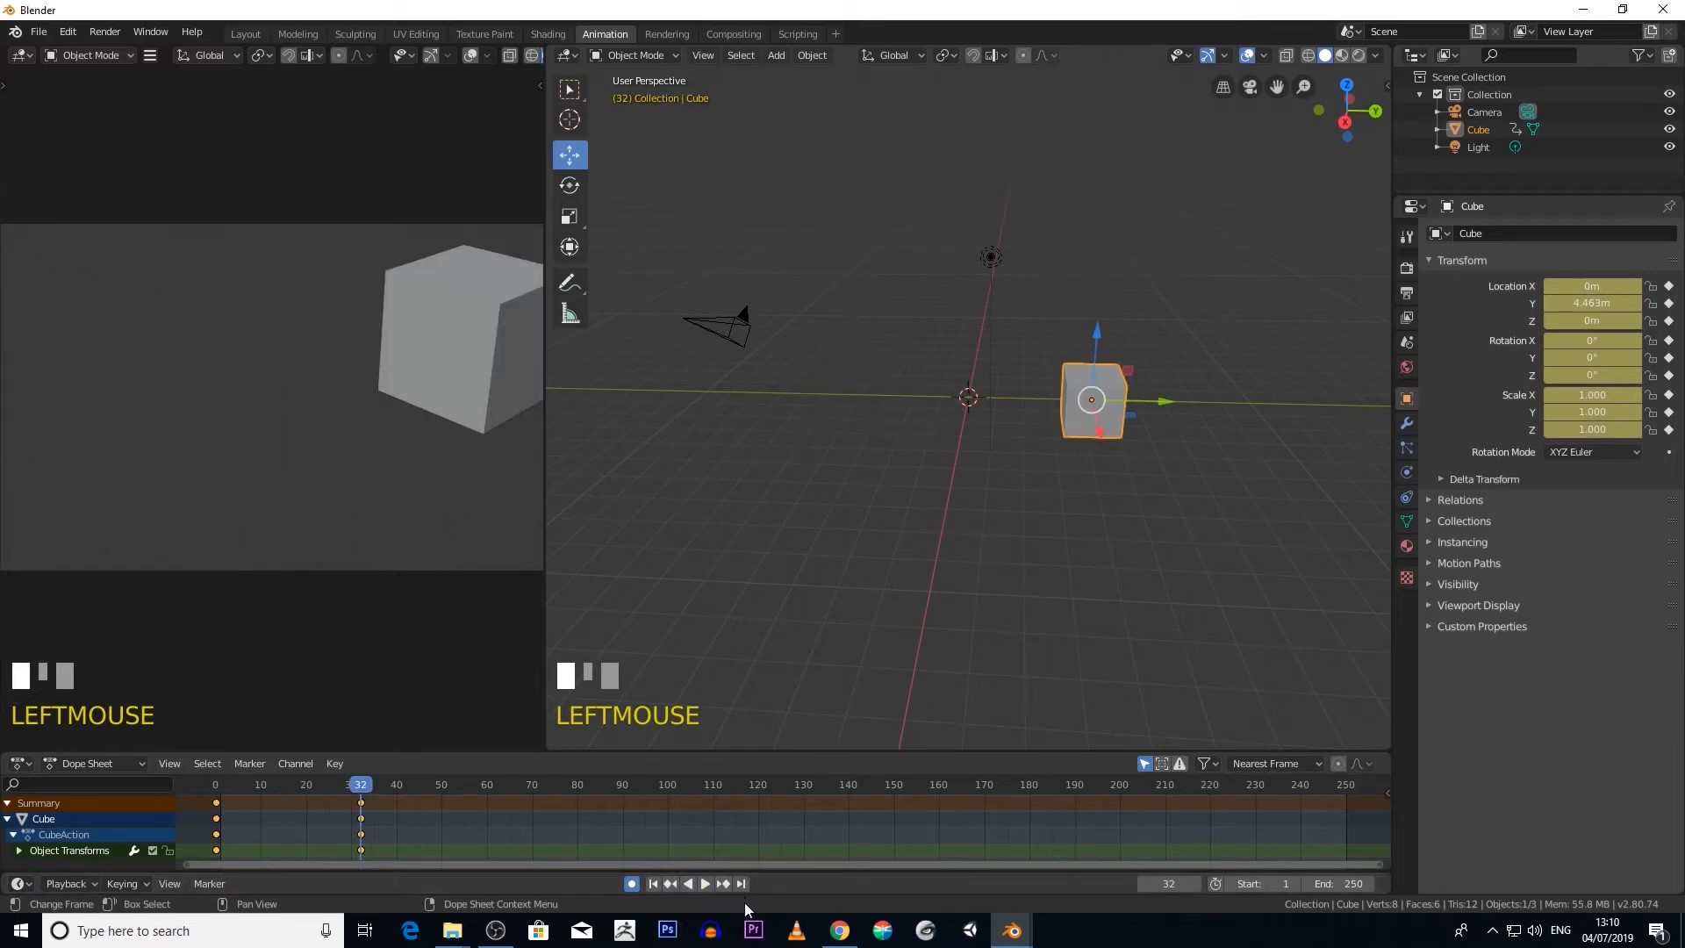
pyautogui.click(740, 884)
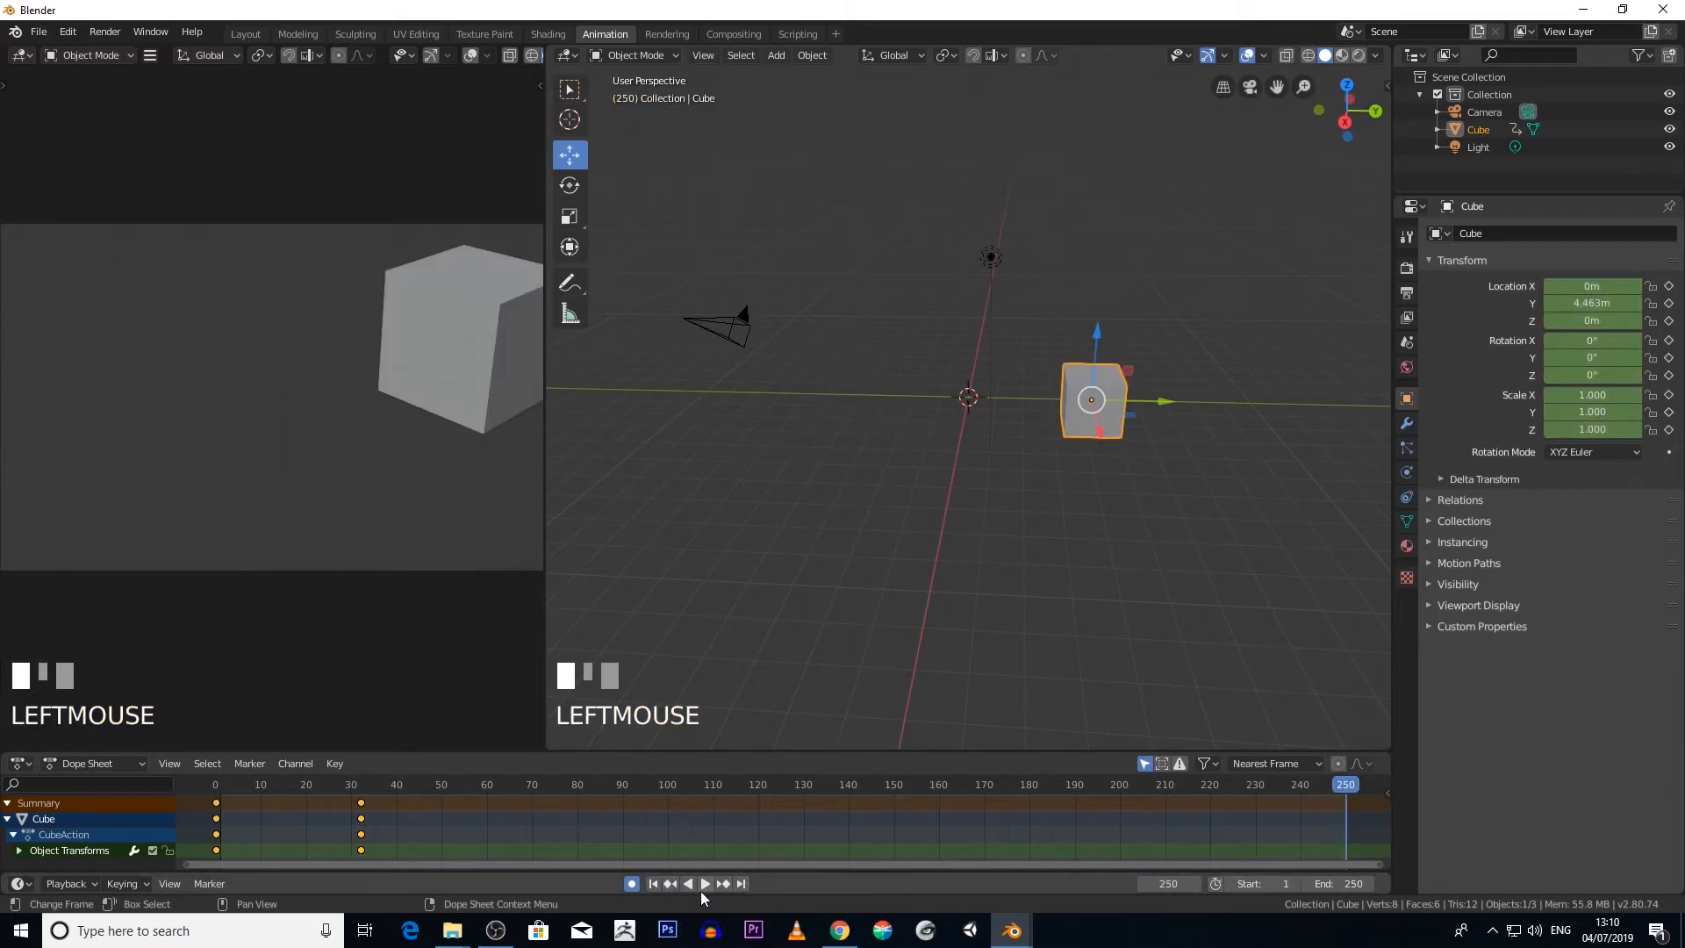
pyautogui.click(652, 884)
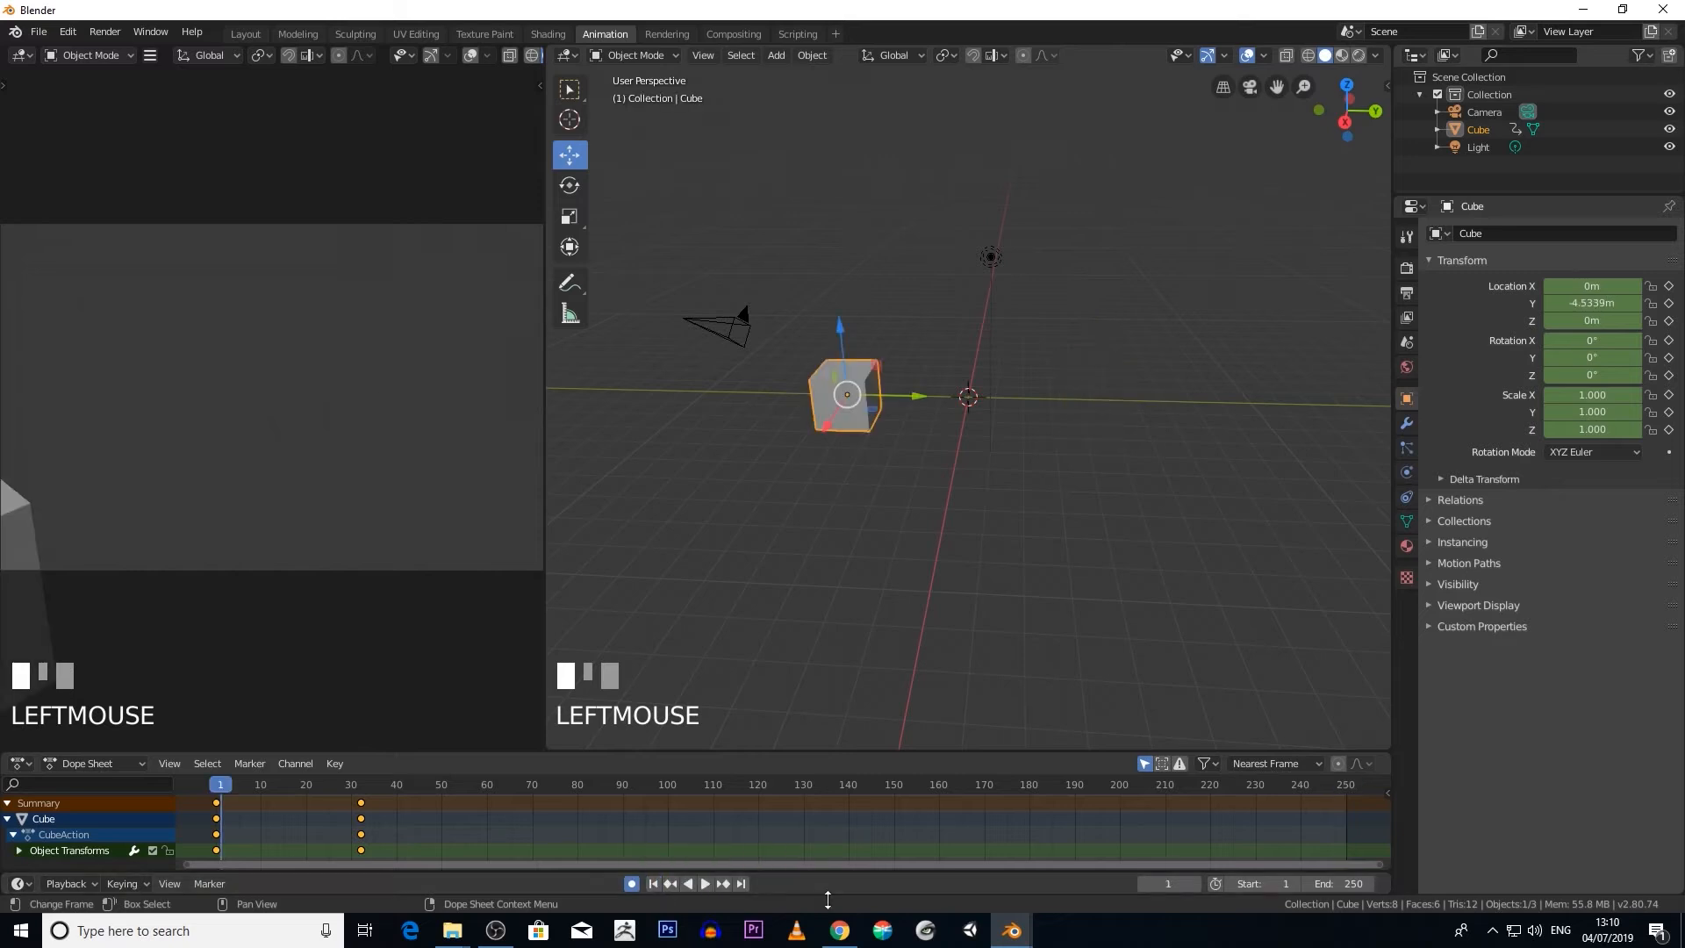
# Step: Set the animation range to start at frame 10 and end at frame 50
pyautogui.click(1269, 888)
pyautogui.write('10')
pyautogui.press('Return')
pyautogui.click(1360, 889)
pyautogui.press('BackSpace')
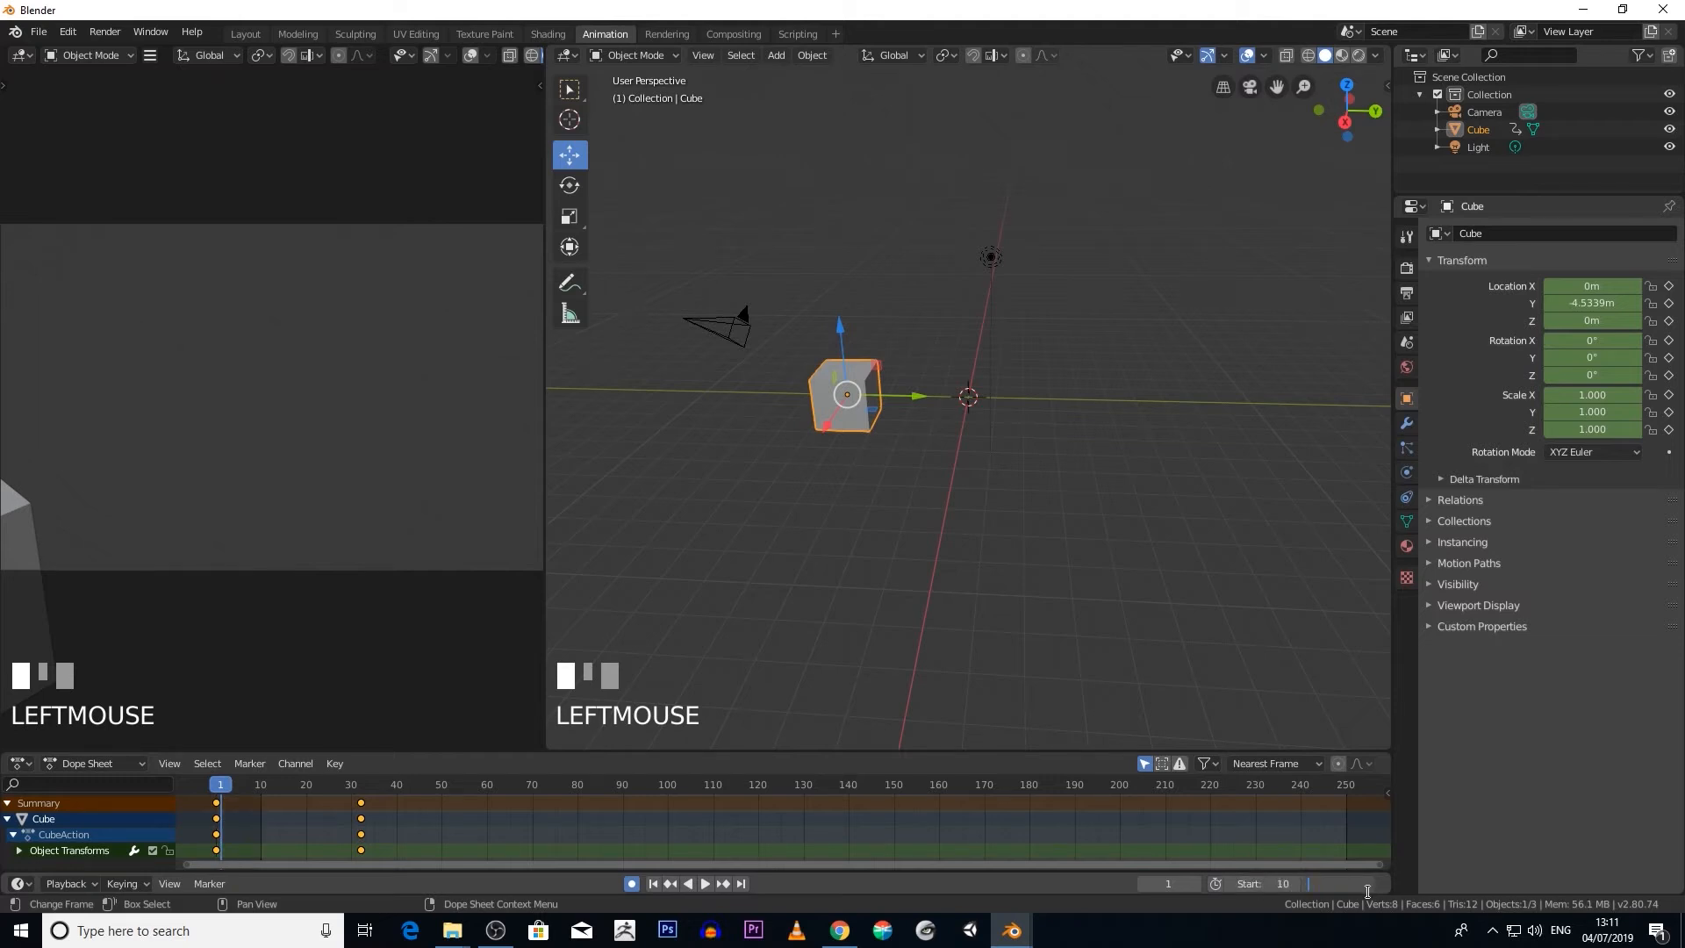
pyautogui.write('50')
pyautogui.press('Return')
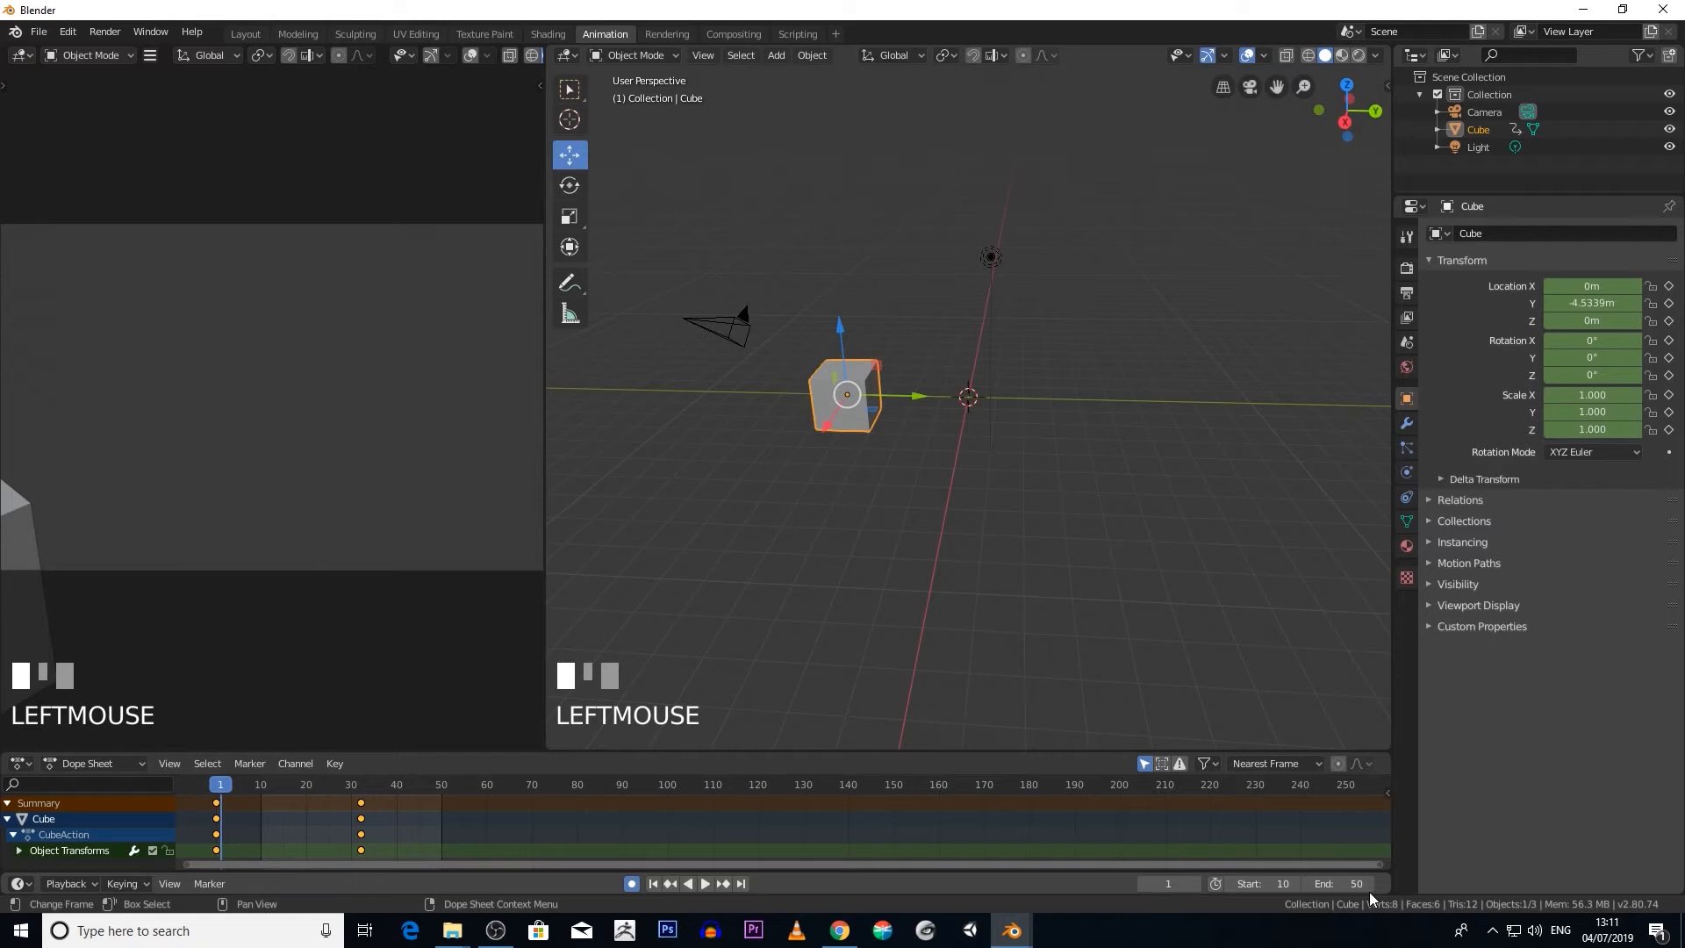
# Step: Scrub to frame 35 and fit the timeline view to the range of frames 10 to 50
pyautogui.click(240, 785)
pyautogui.moveTo(241, 785); pyautogui.dragTo(369, 836)
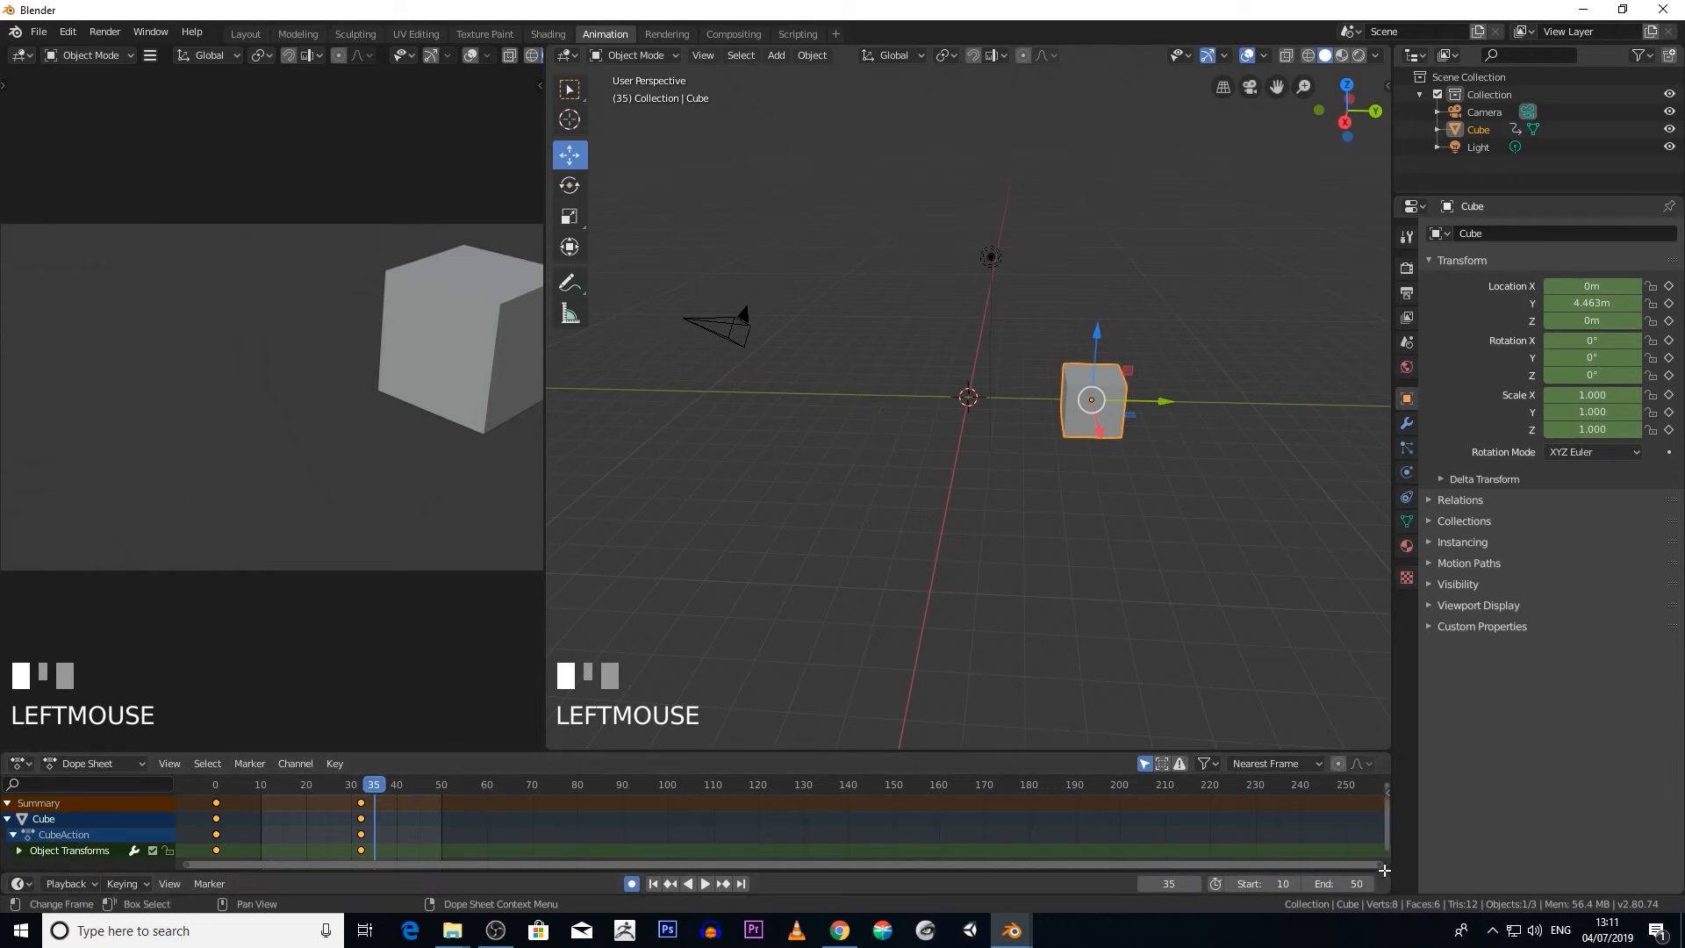
pyautogui.moveTo(1378, 866); pyautogui.dragTo(726, 877)
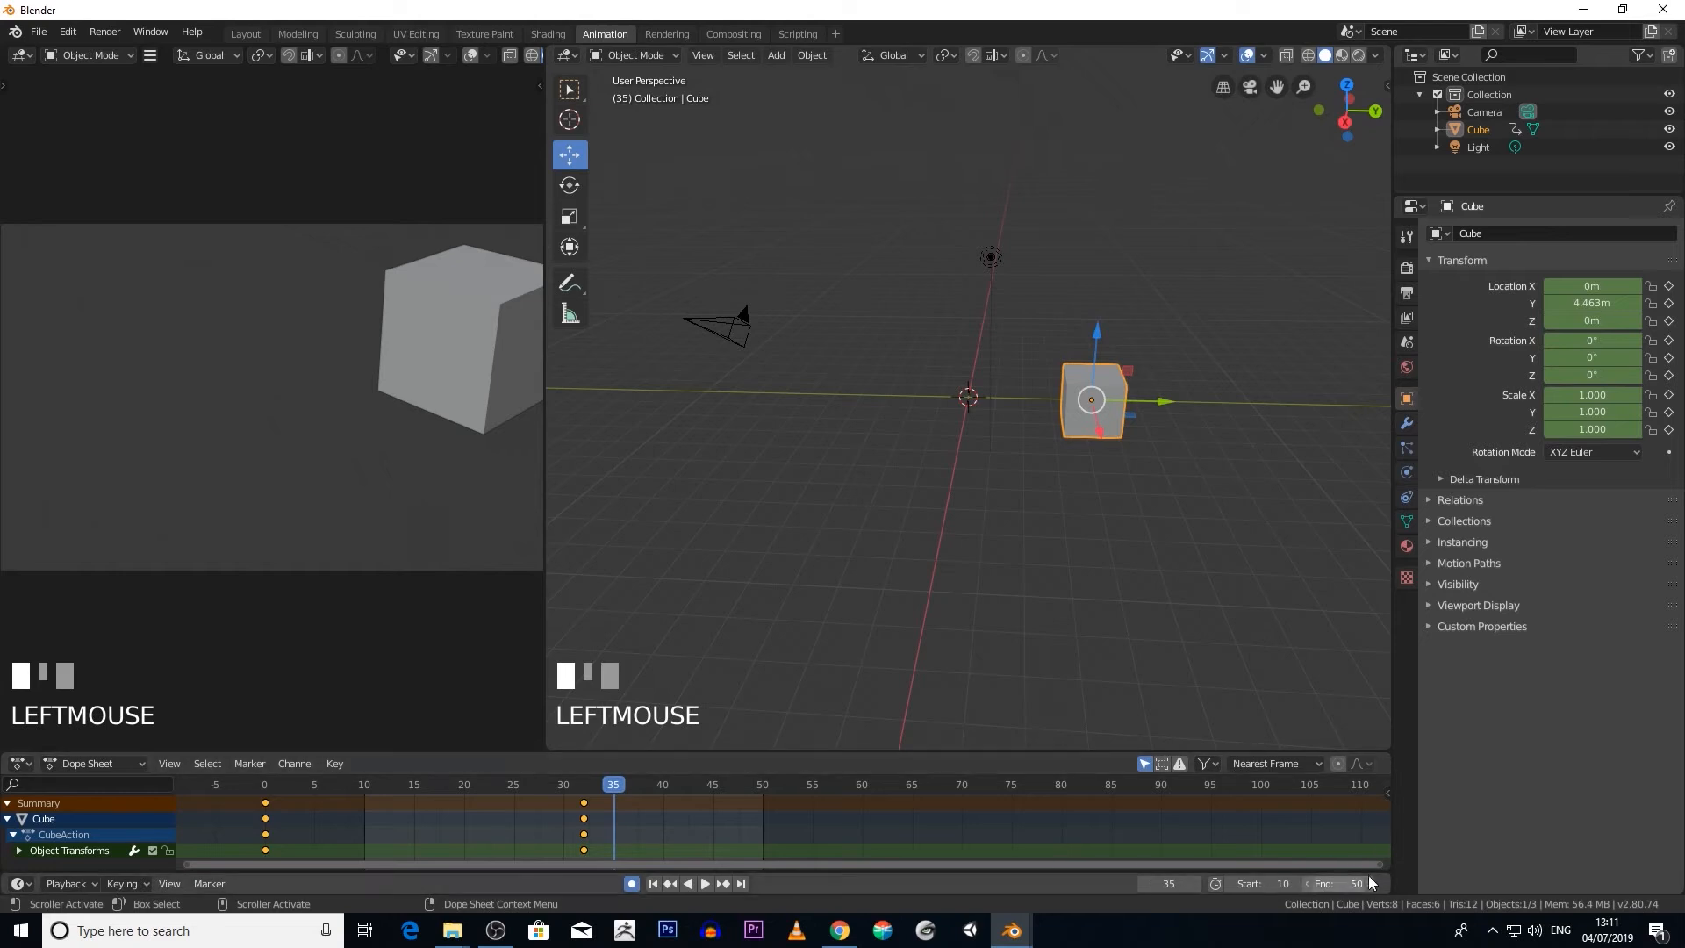
pyautogui.moveTo(1376, 865); pyautogui.dragTo(767, 825)
pyautogui.moveTo(182, 865); pyautogui.dragTo(519, 869)
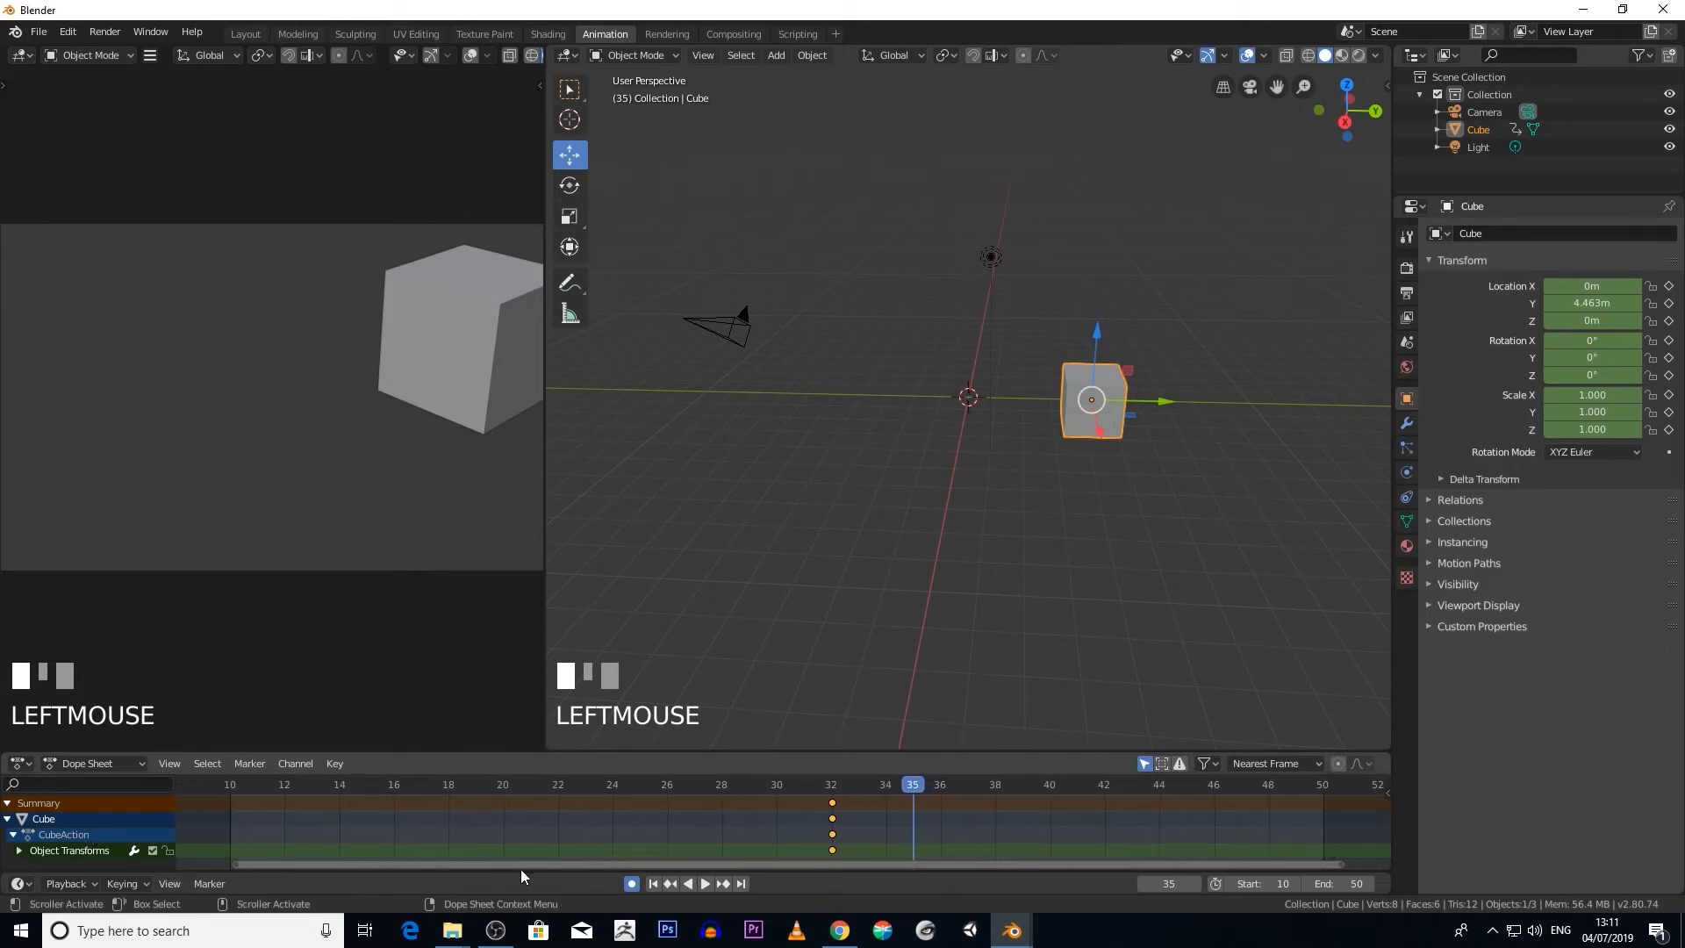
pyautogui.moveTo(1344, 866)
pyautogui.mouseDown()
pyautogui.moveTo(1315, 867)
pyautogui.moveTo(1334, 871)
pyautogui.mouseUp()
# Step: Rotate the cube freely at frame 25 to record a rotation keyframe, and scrub through the result
pyautogui.moveTo(903, 781); pyautogui.dragTo(567, 794)
pyautogui.scroll(-3, 912, 508)
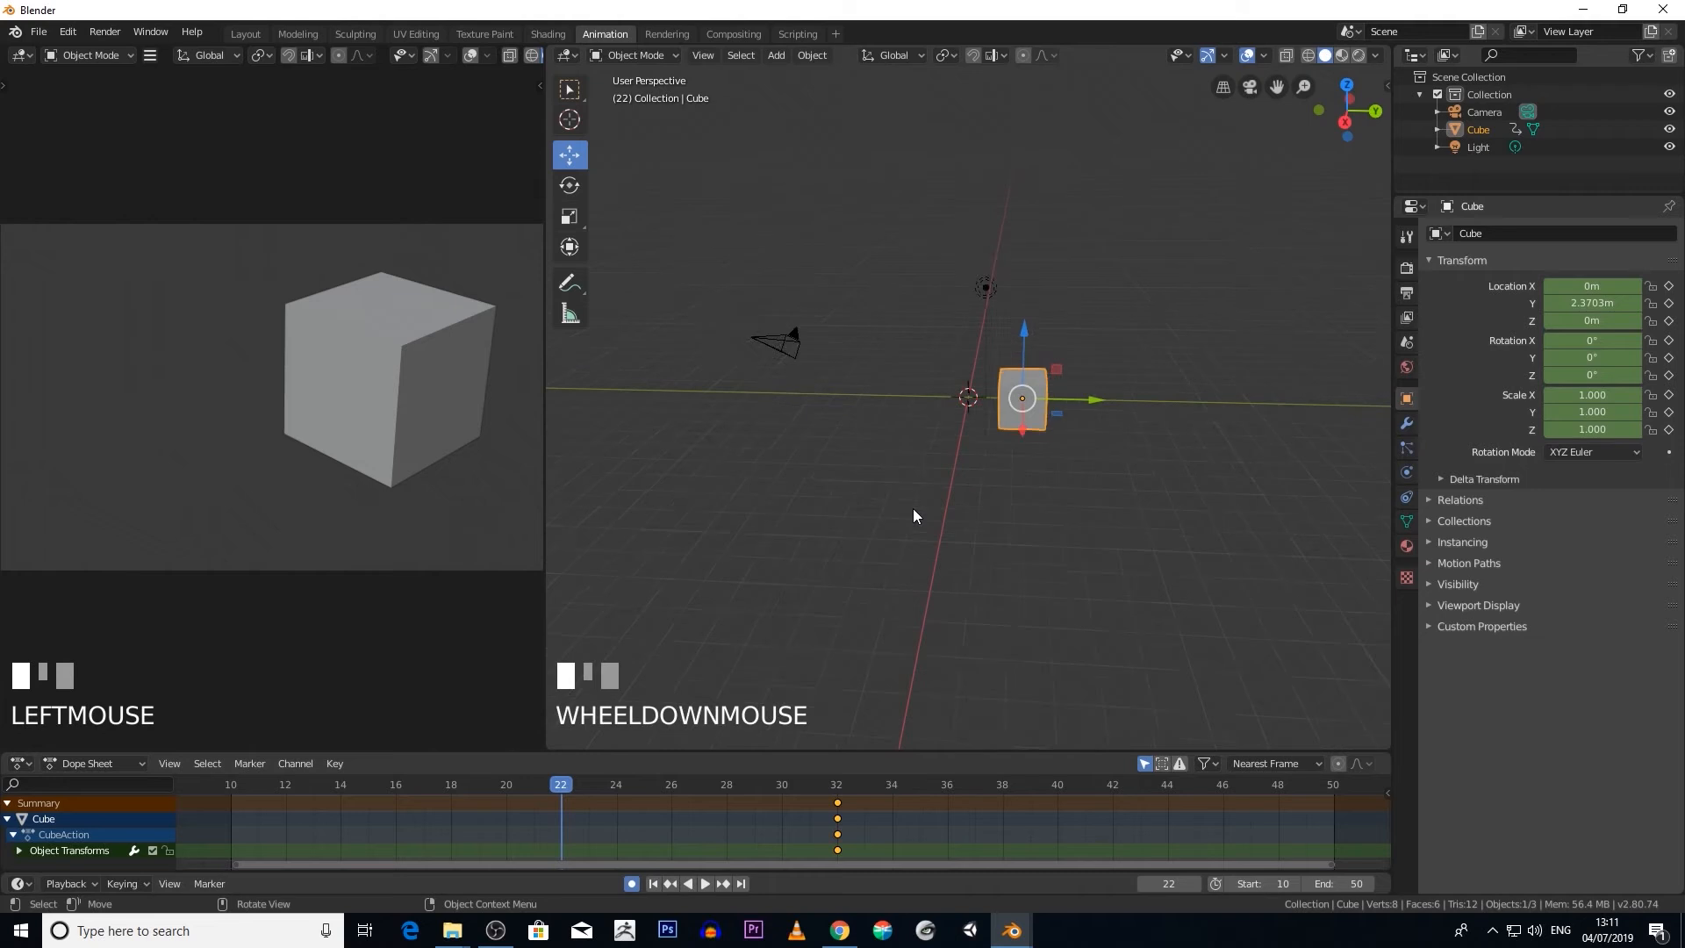
pyautogui.moveTo(923, 527); pyautogui.dragTo(975, 505, button='middle')
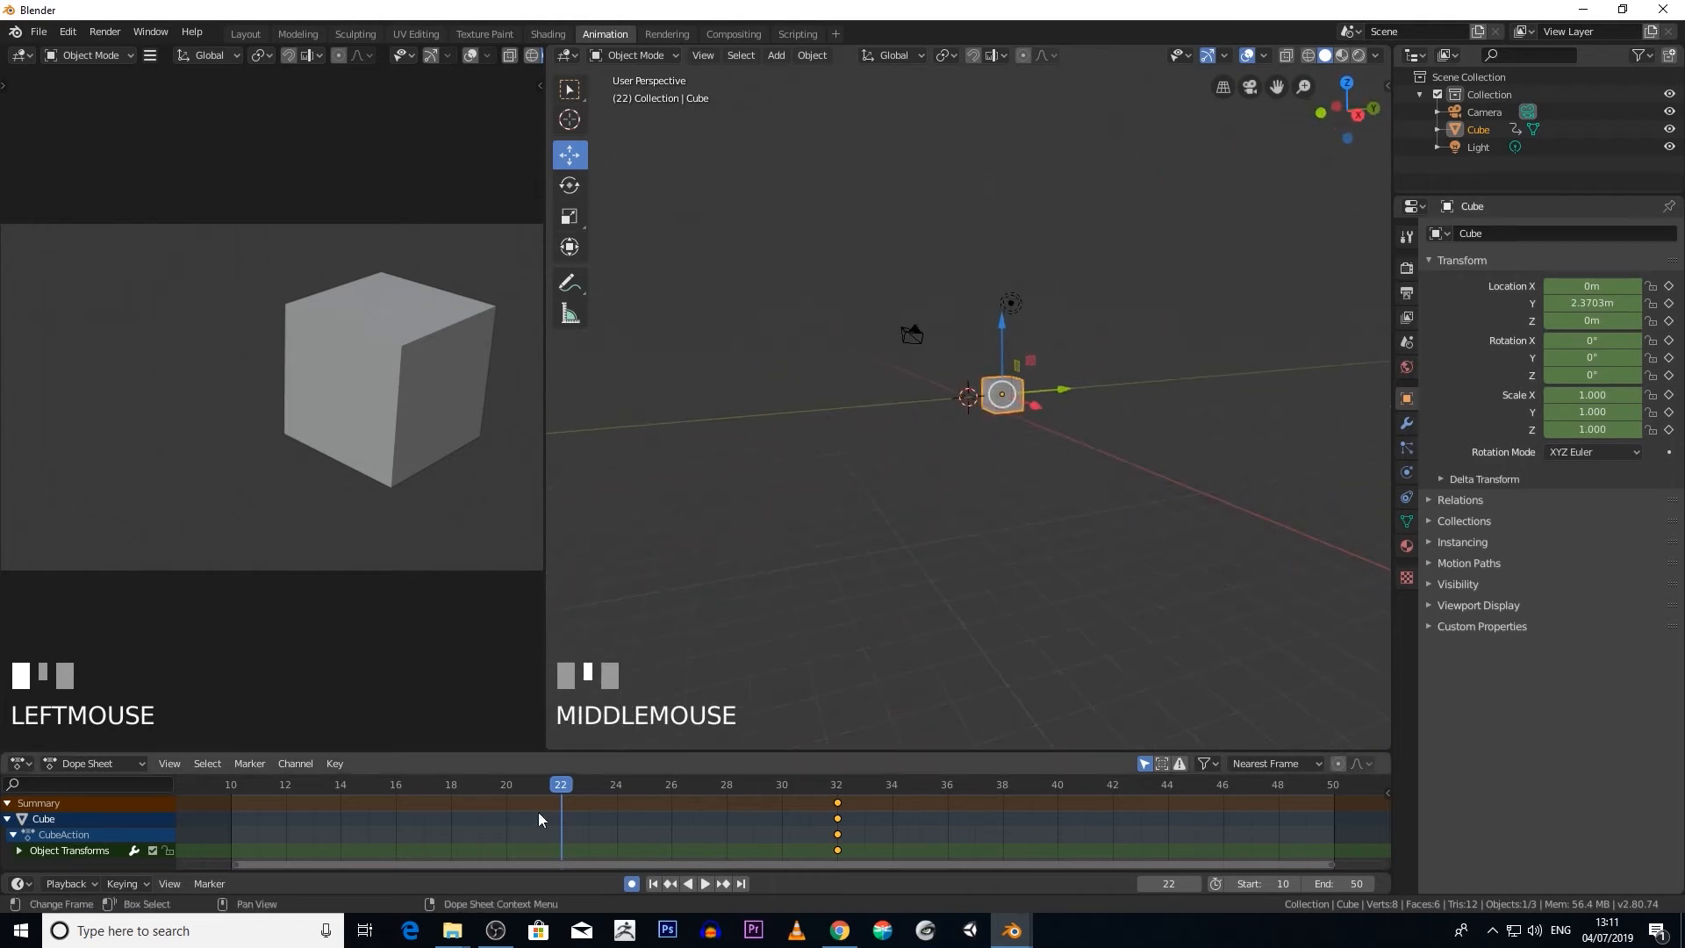
pyautogui.moveTo(561, 782); pyautogui.dragTo(647, 779)
pyautogui.click(569, 186)
pyautogui.moveTo(1026, 331); pyautogui.dragTo(963, 404)
pyautogui.moveTo(645, 784); pyautogui.dragTo(734, 748)
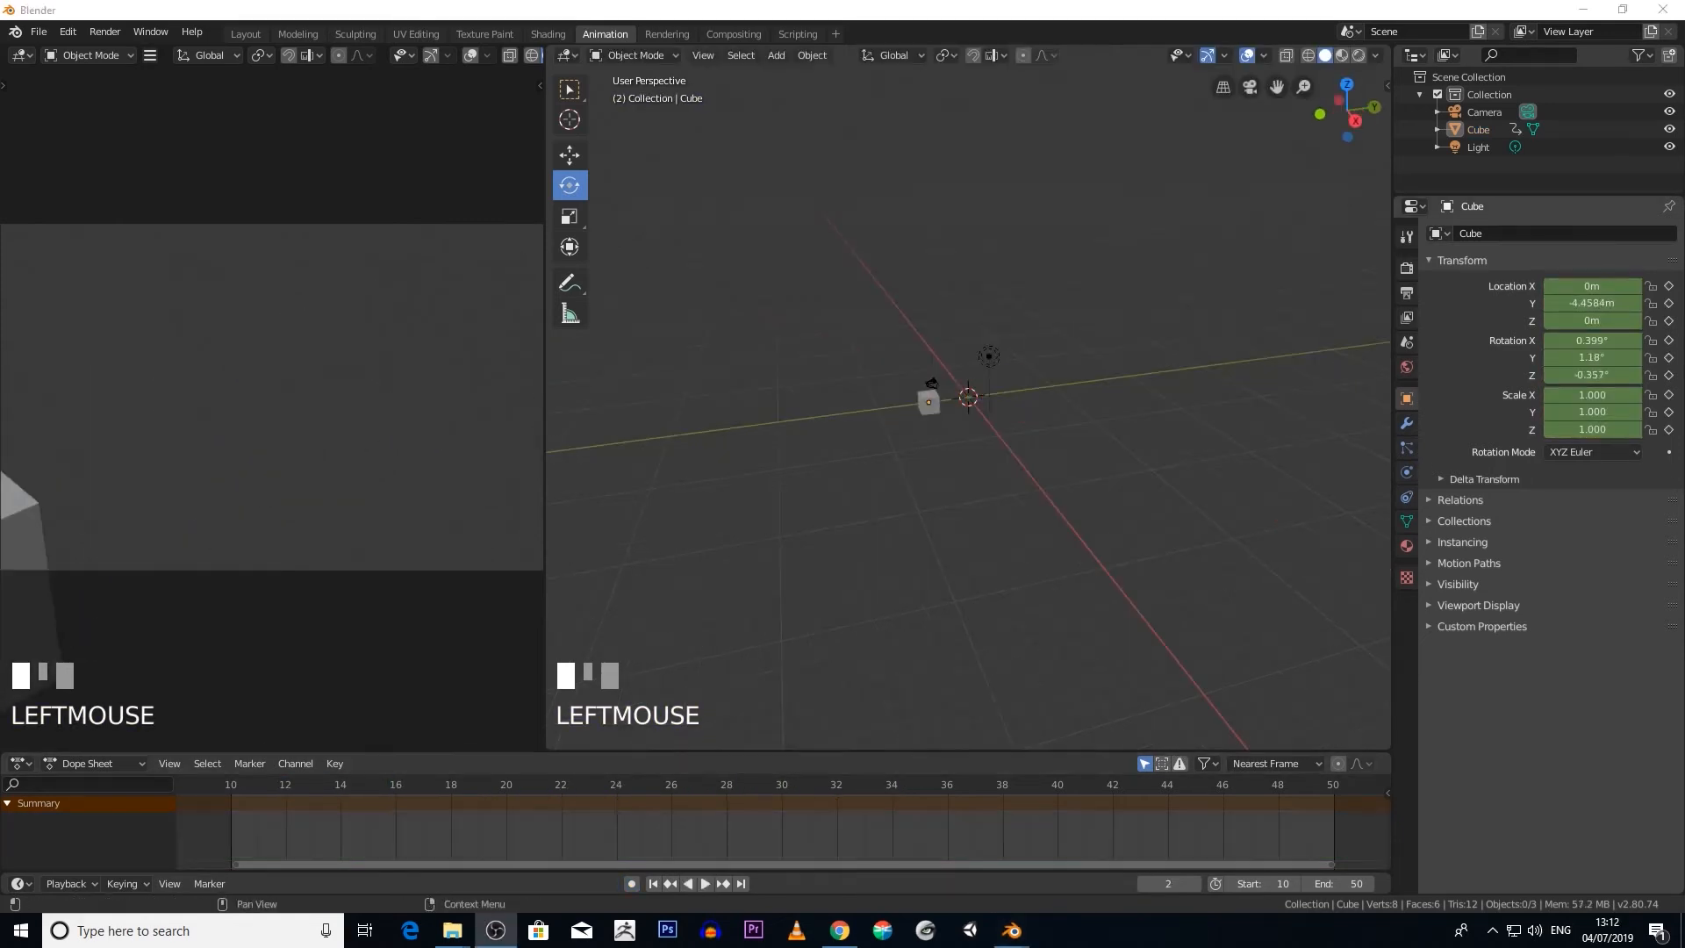
# Step: Select the cube and delete its keyframe at frame 25
pyautogui.scroll(2, 873, 365)
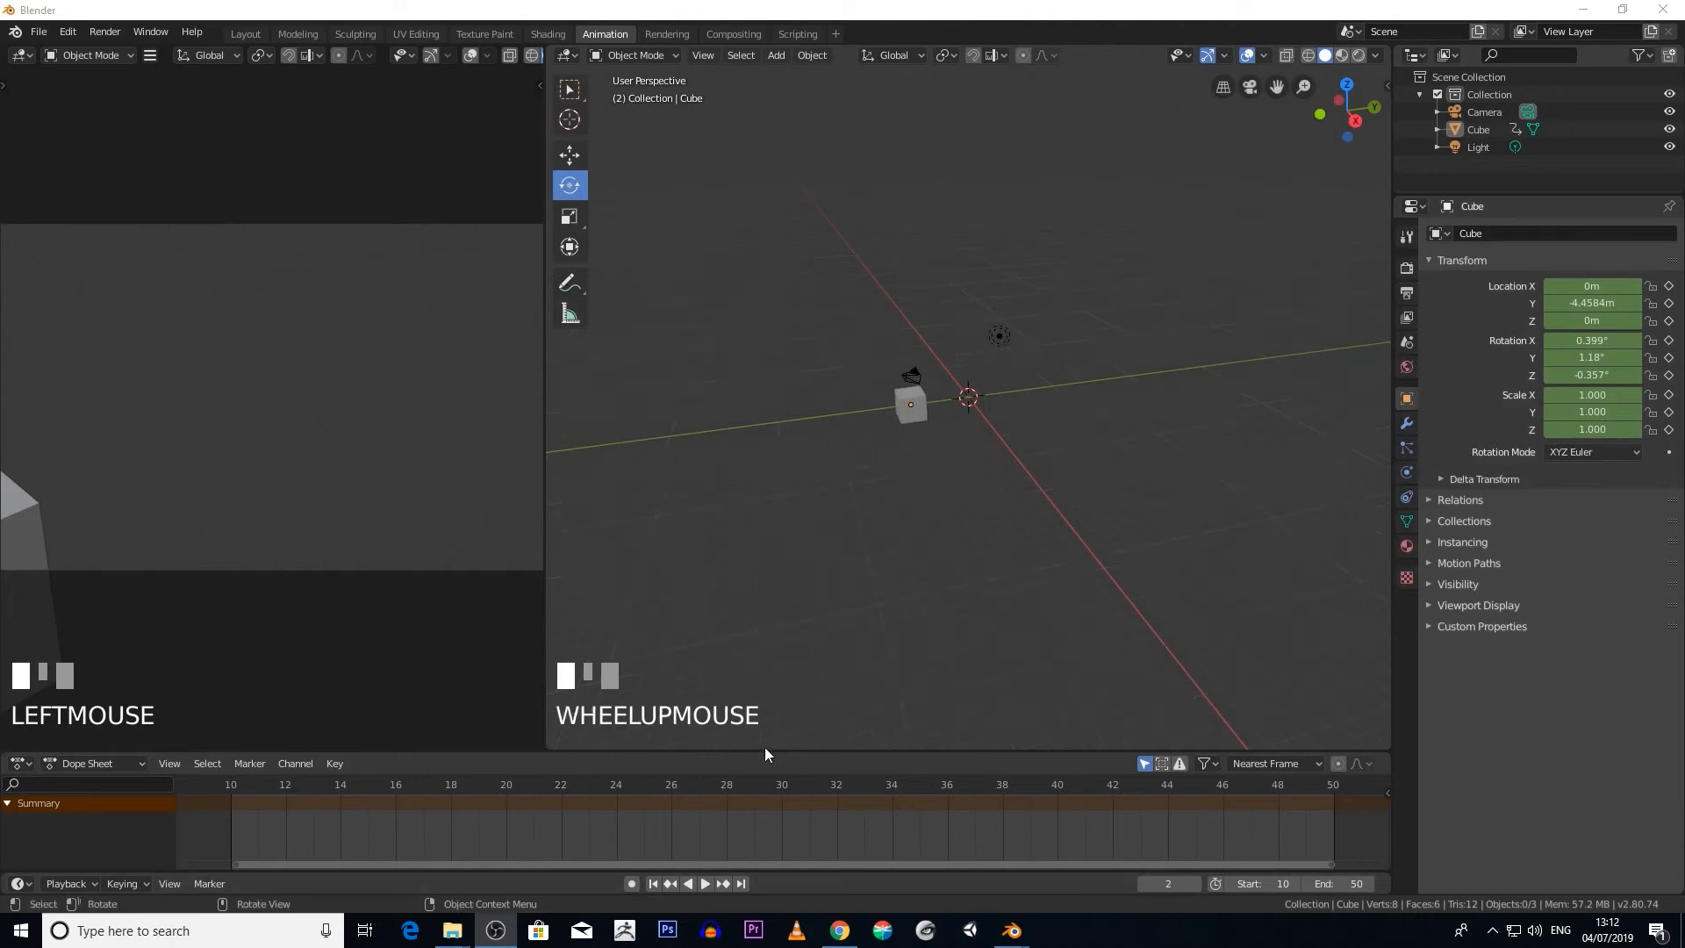
pyautogui.click(918, 401)
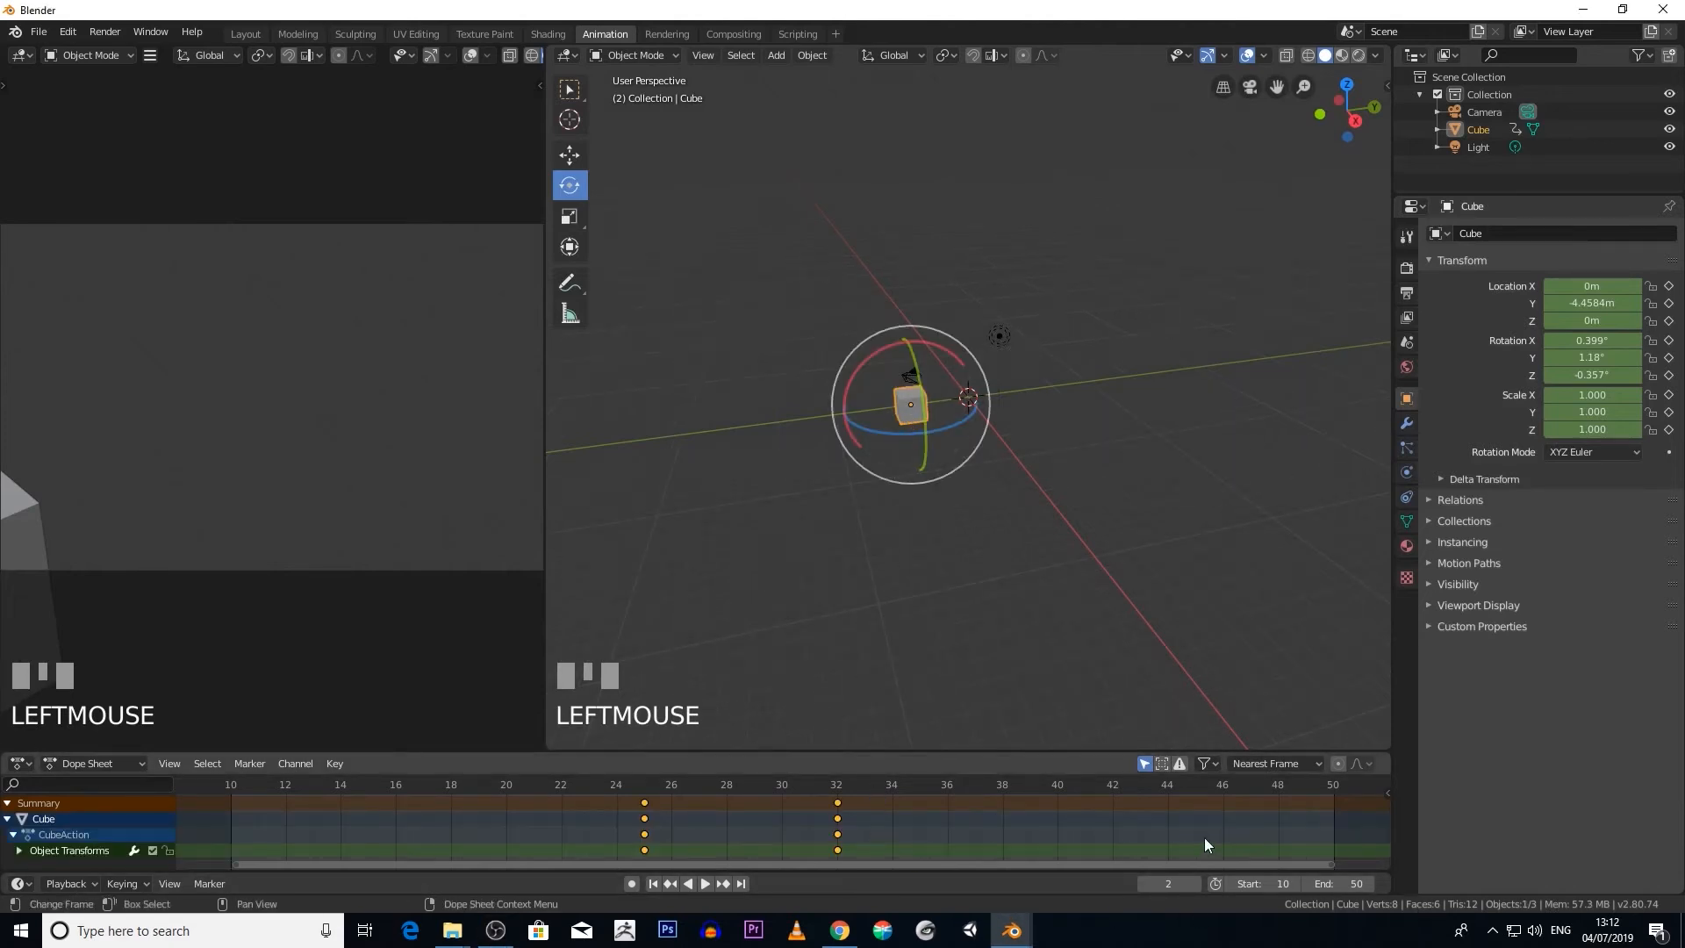
pyautogui.moveTo(841, 783); pyautogui.dragTo(419, 767)
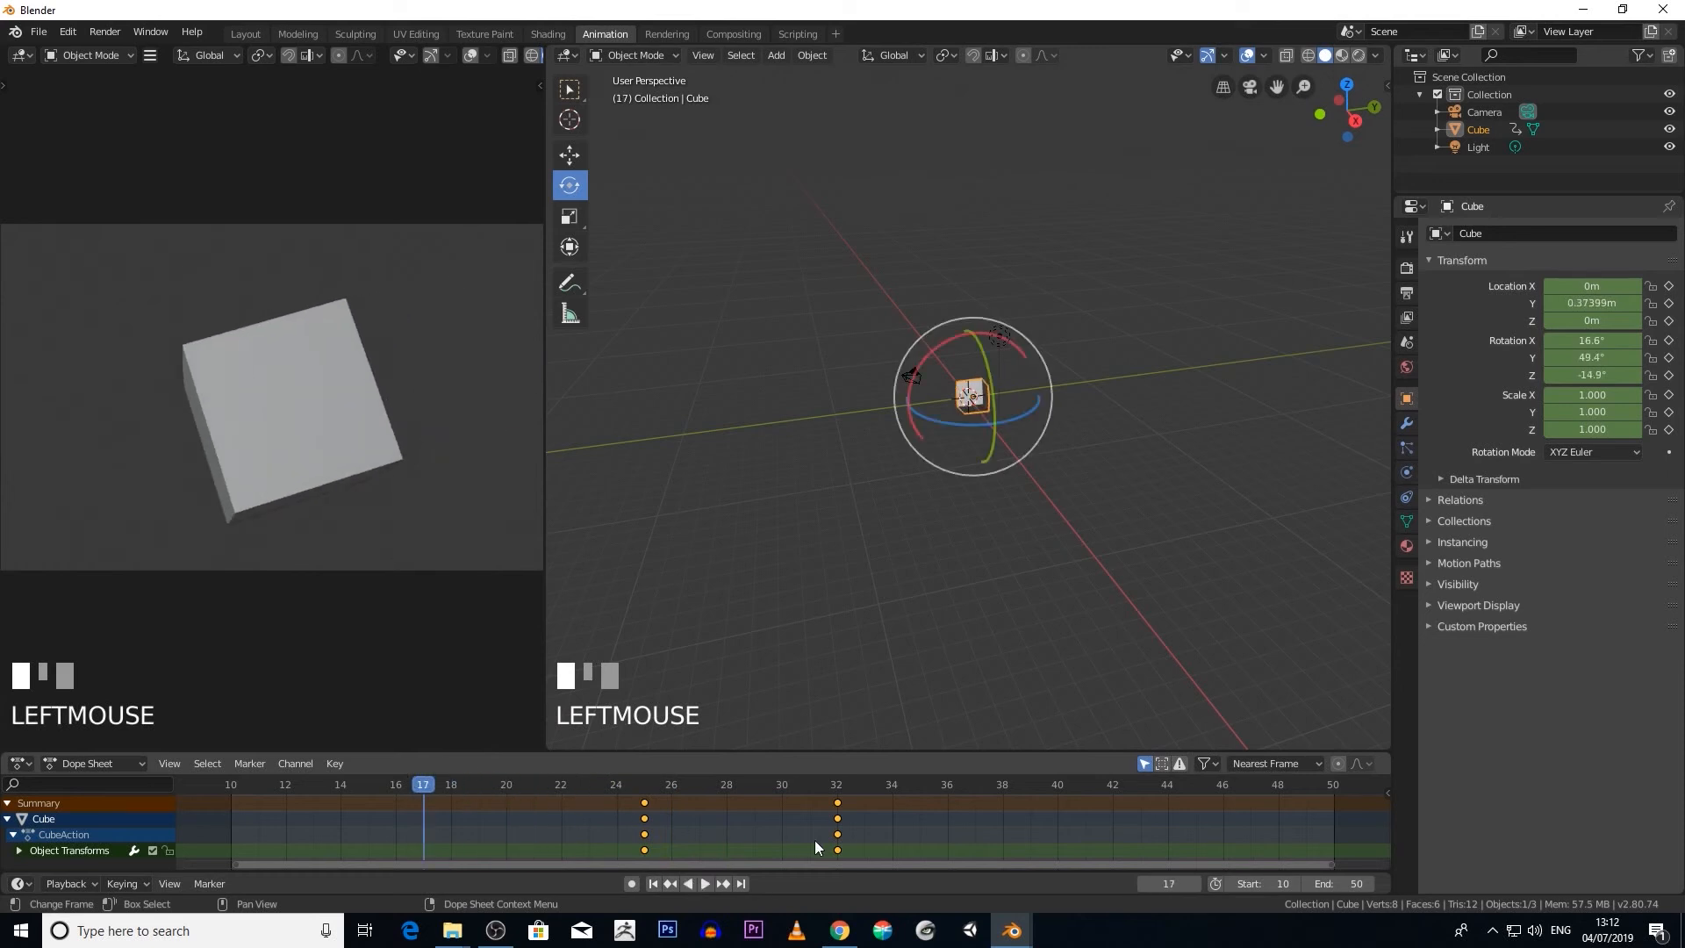
pyautogui.click(644, 802)
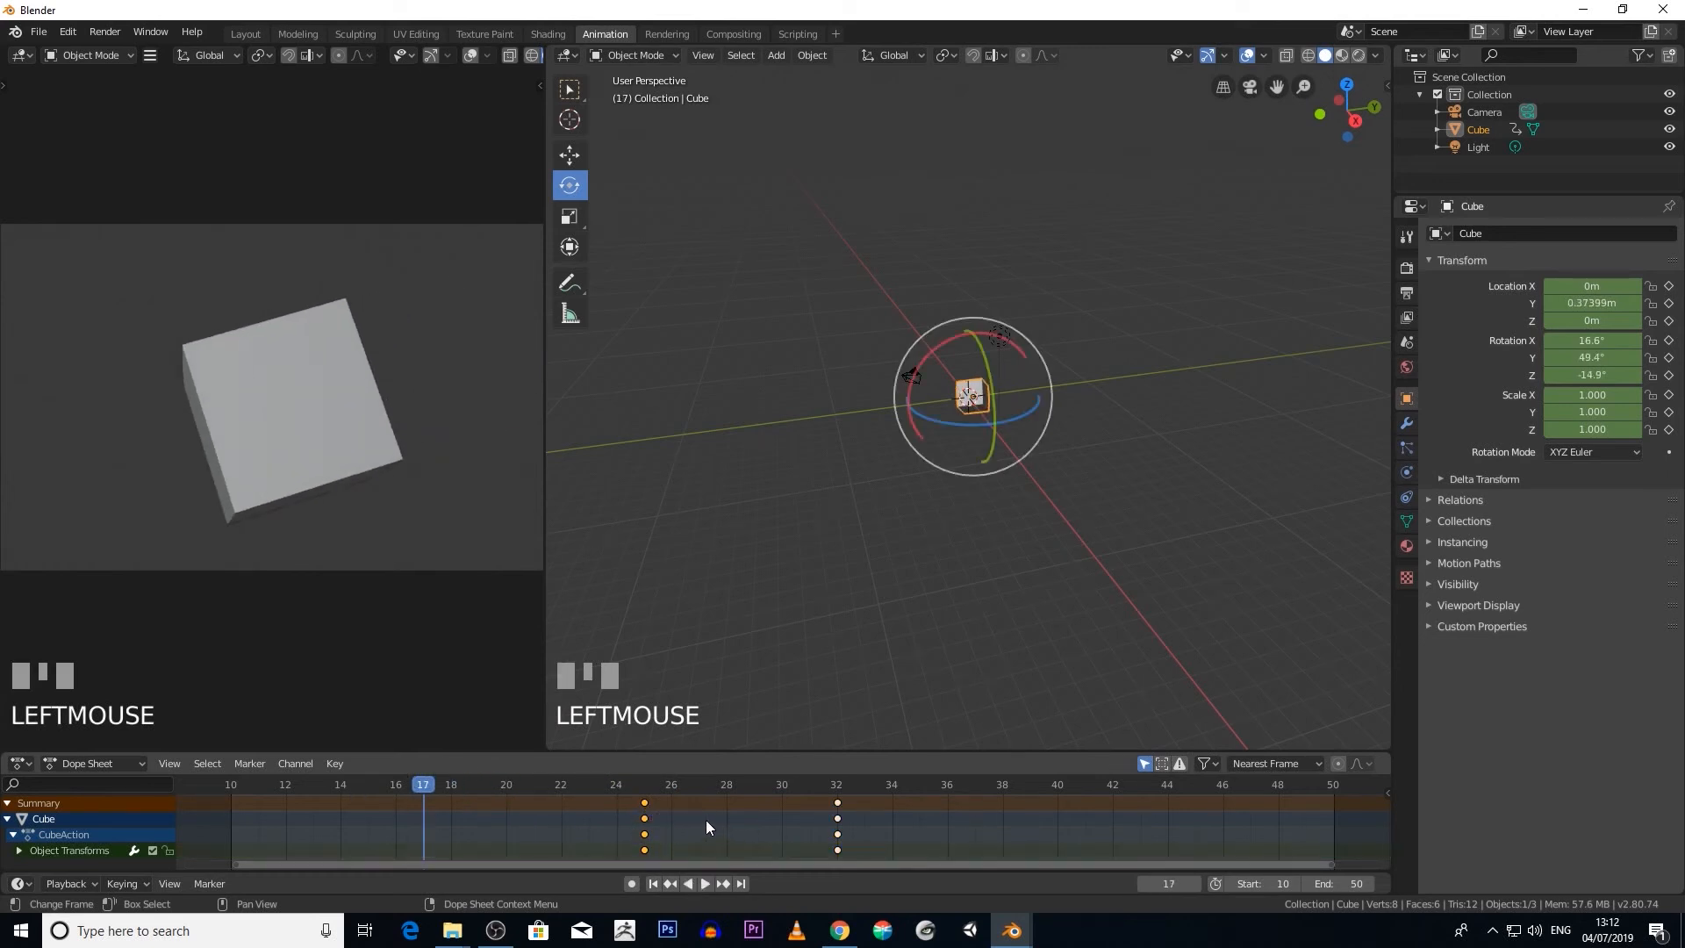
pyautogui.press('x')
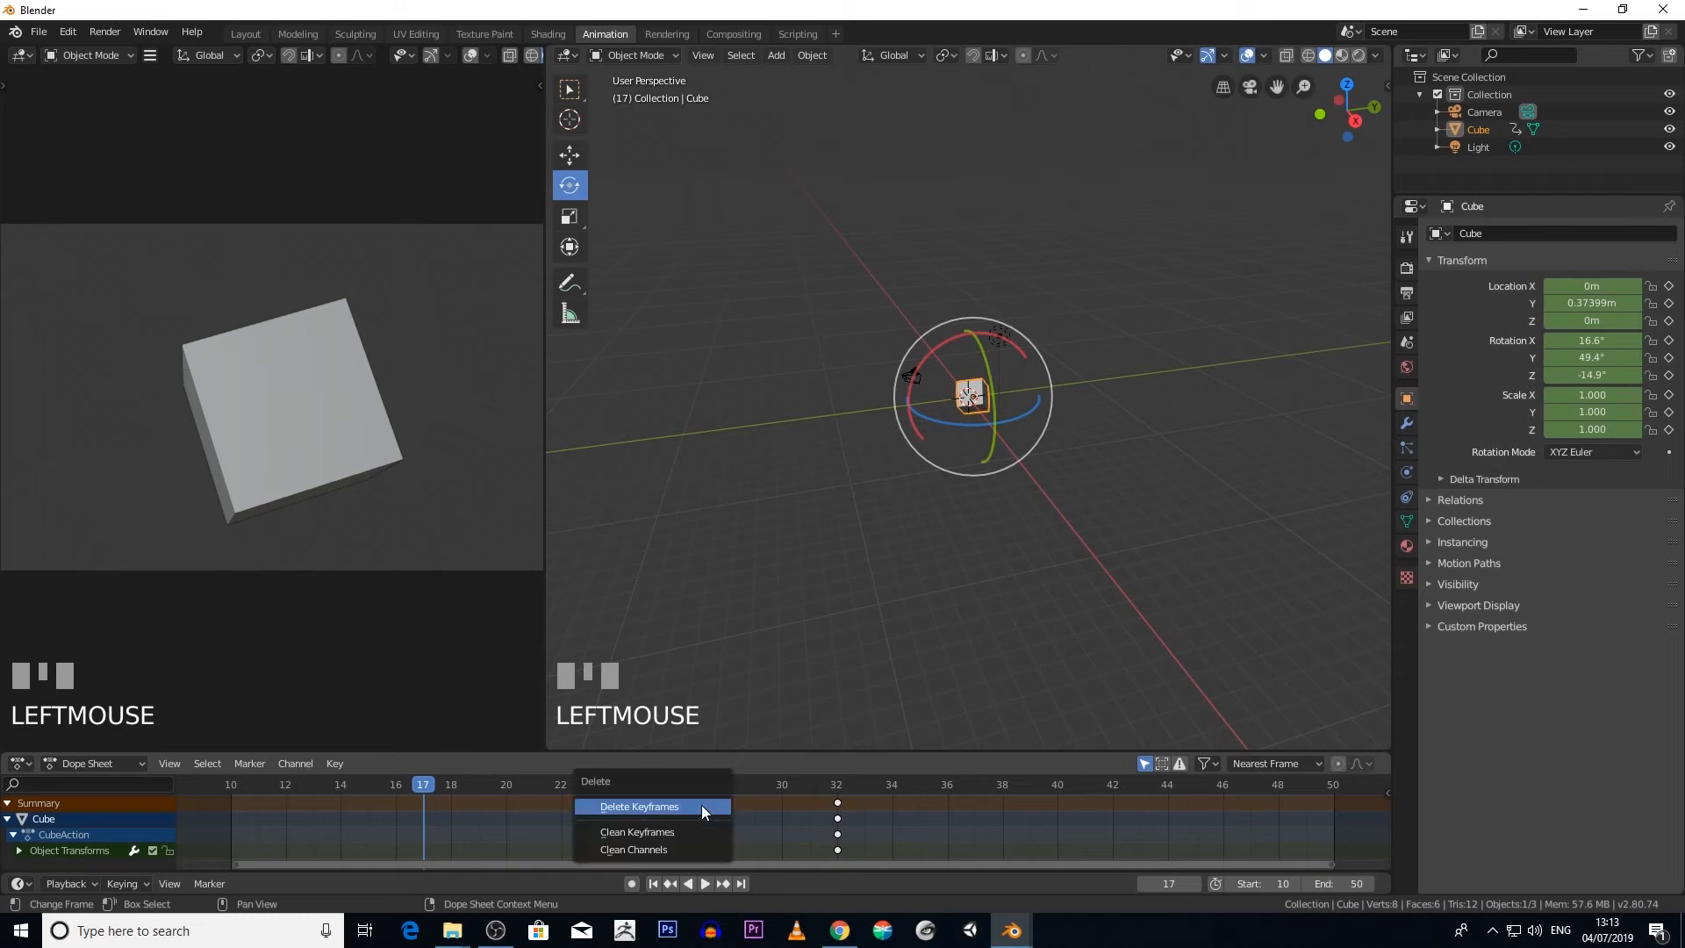
pyautogui.press('Delete')
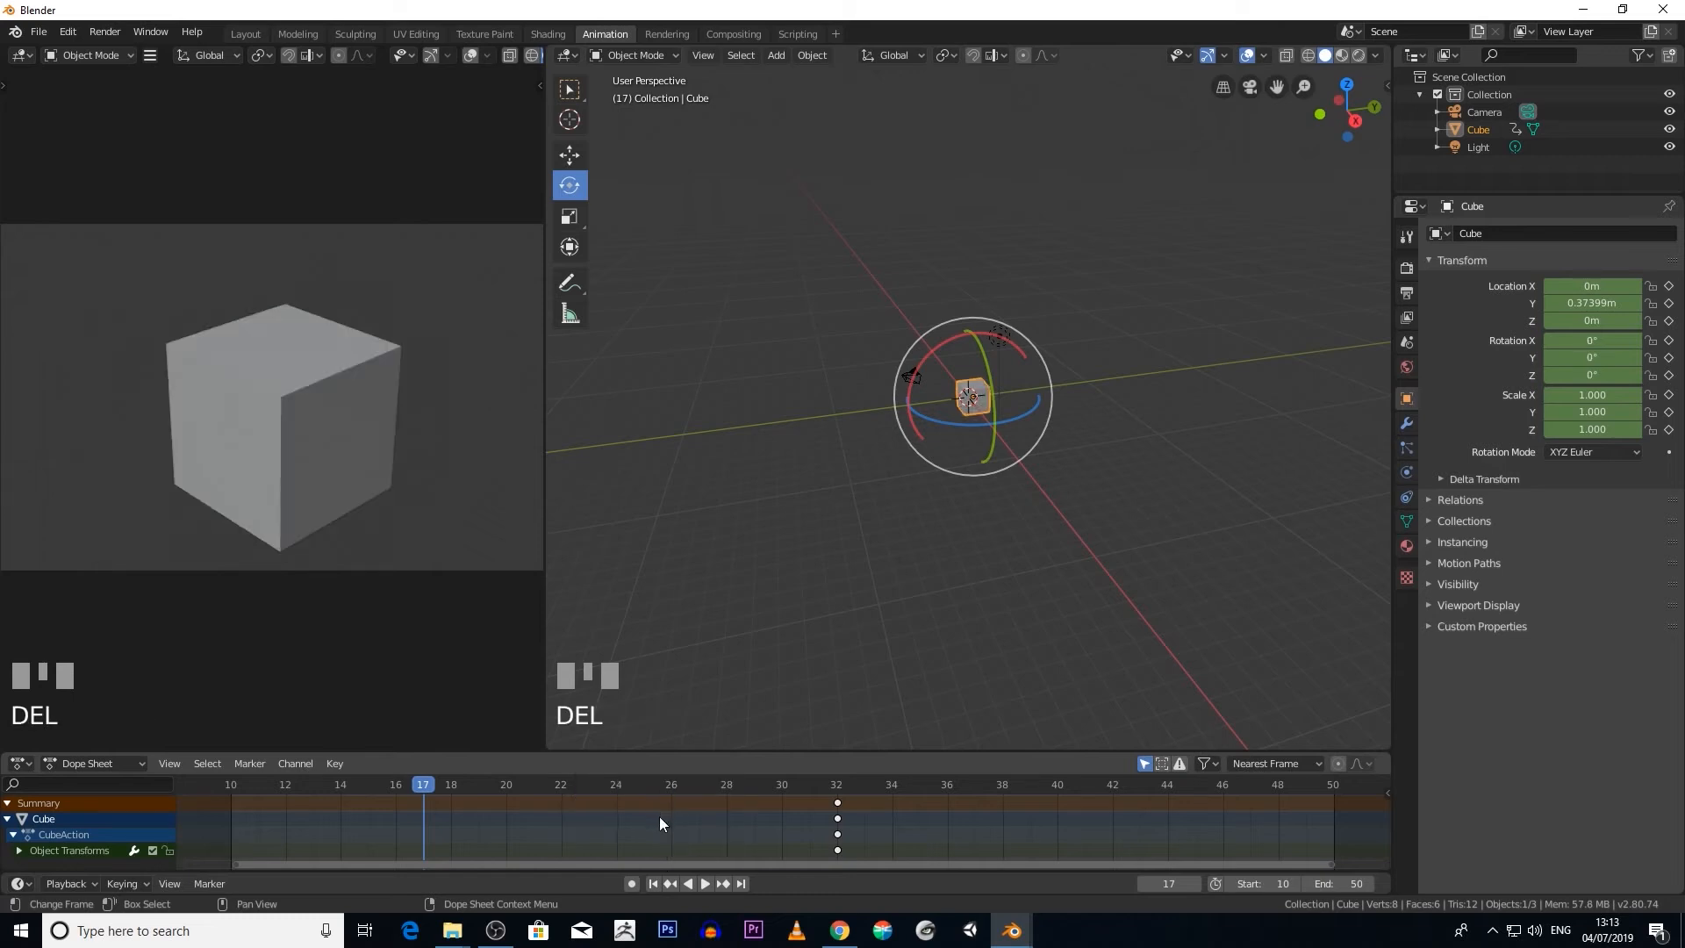
# Step: Check the cube's motion at frame 26 and delete its keyframe at frame 32
pyautogui.moveTo(429, 783); pyautogui.dragTo(672, 820)
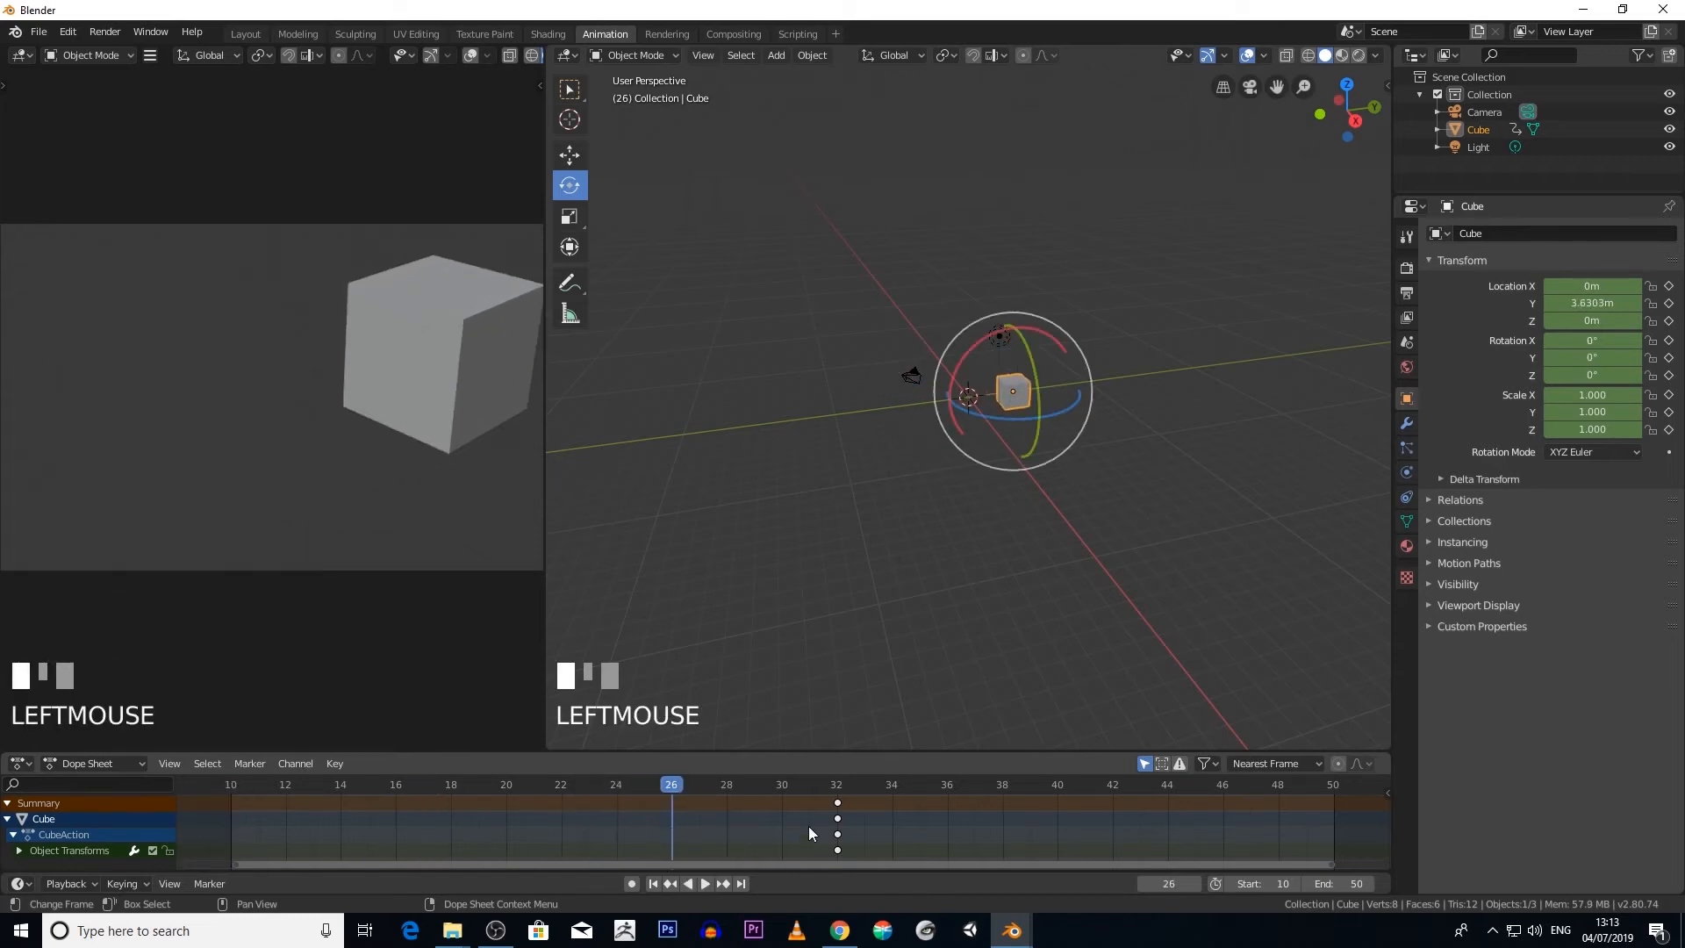
pyautogui.click(838, 804)
pyautogui.press('x')
pyautogui.click(799, 811)
# Step: At frame 10, move the cube along Y to about -12.29 m and insert a keyframe for all channels
pyautogui.moveTo(672, 786); pyautogui.dragTo(230, 820)
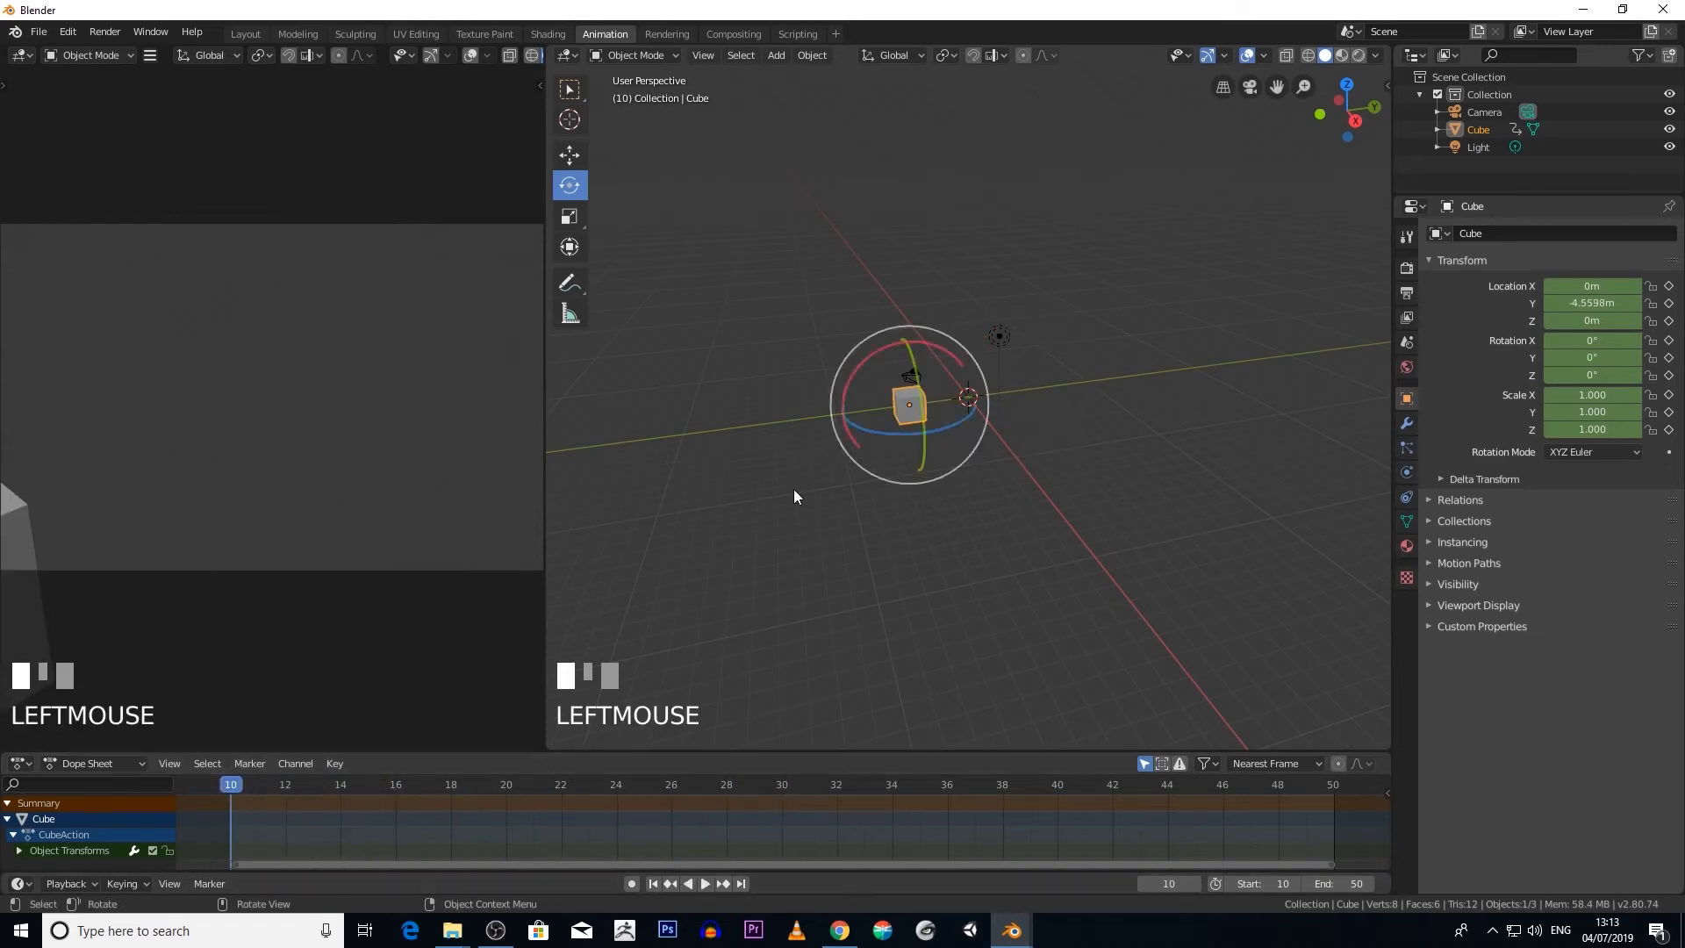
pyautogui.click(566, 156)
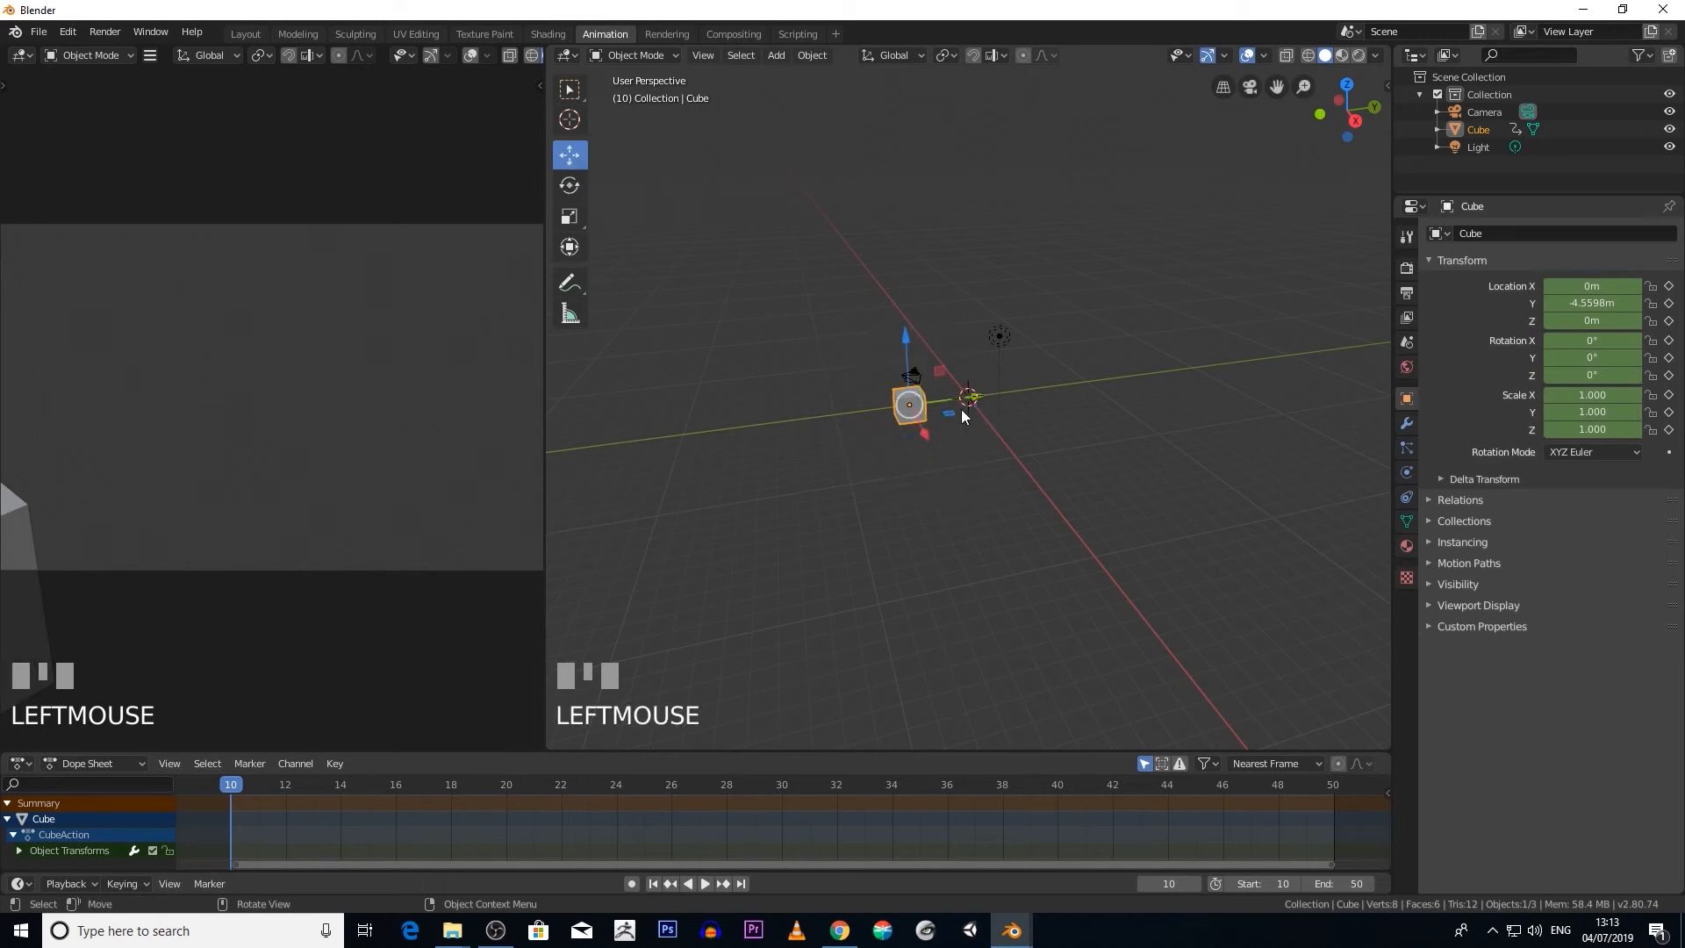
pyautogui.moveTo(962, 409); pyautogui.dragTo(822, 472)
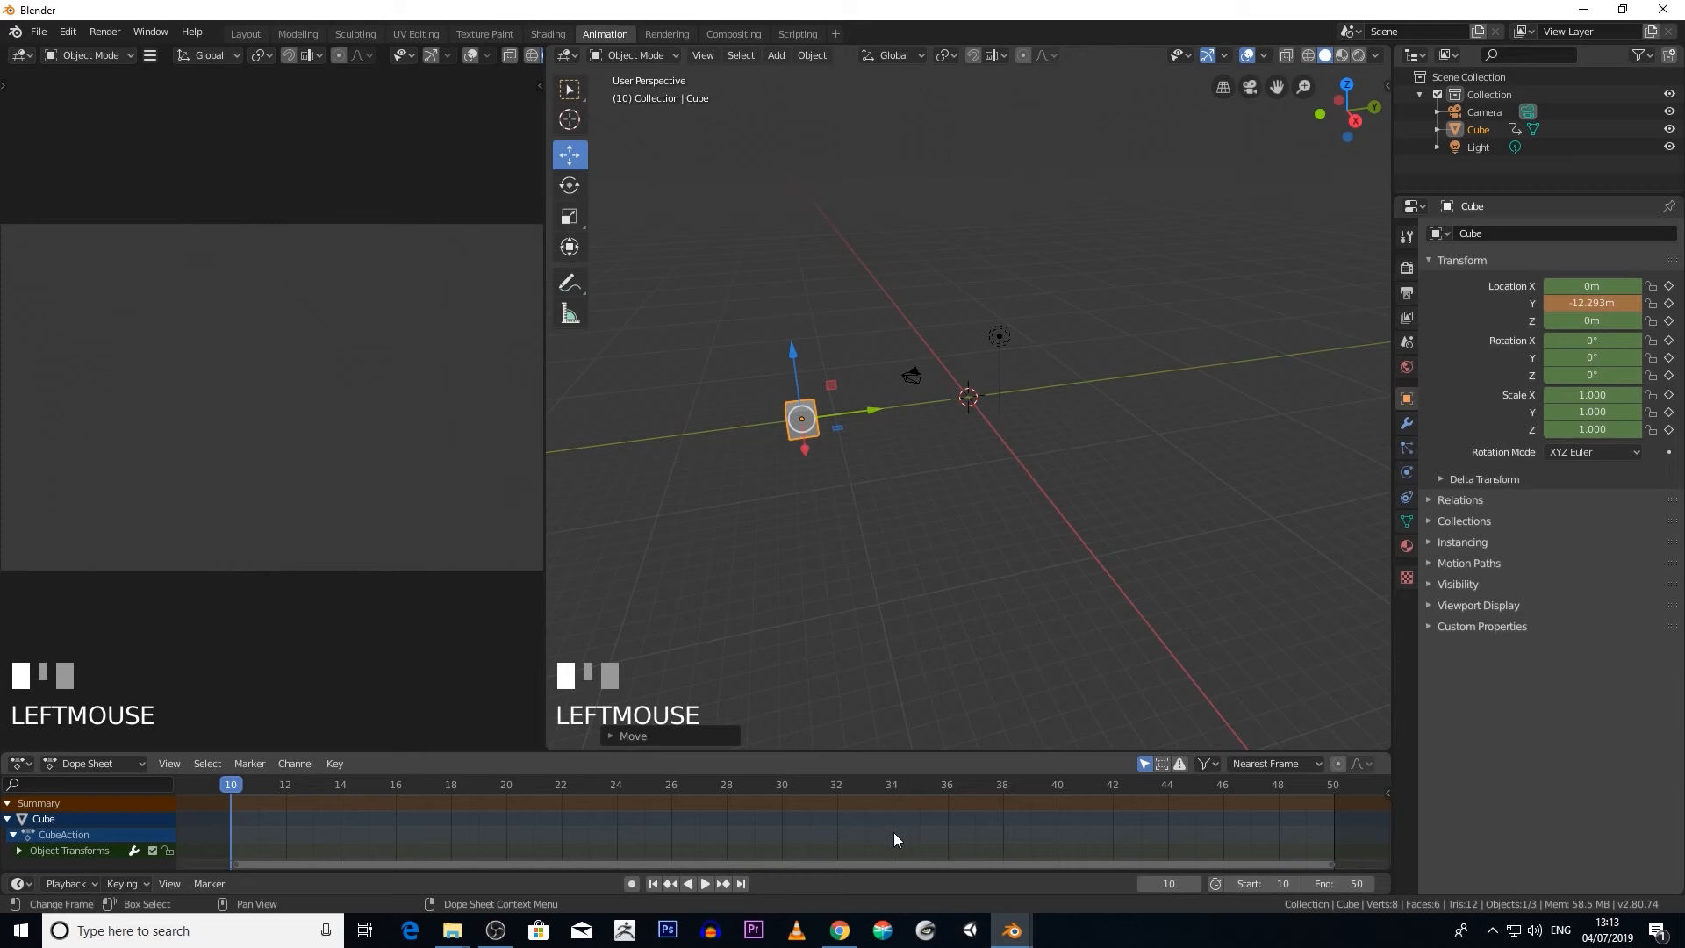
pyautogui.press('i')
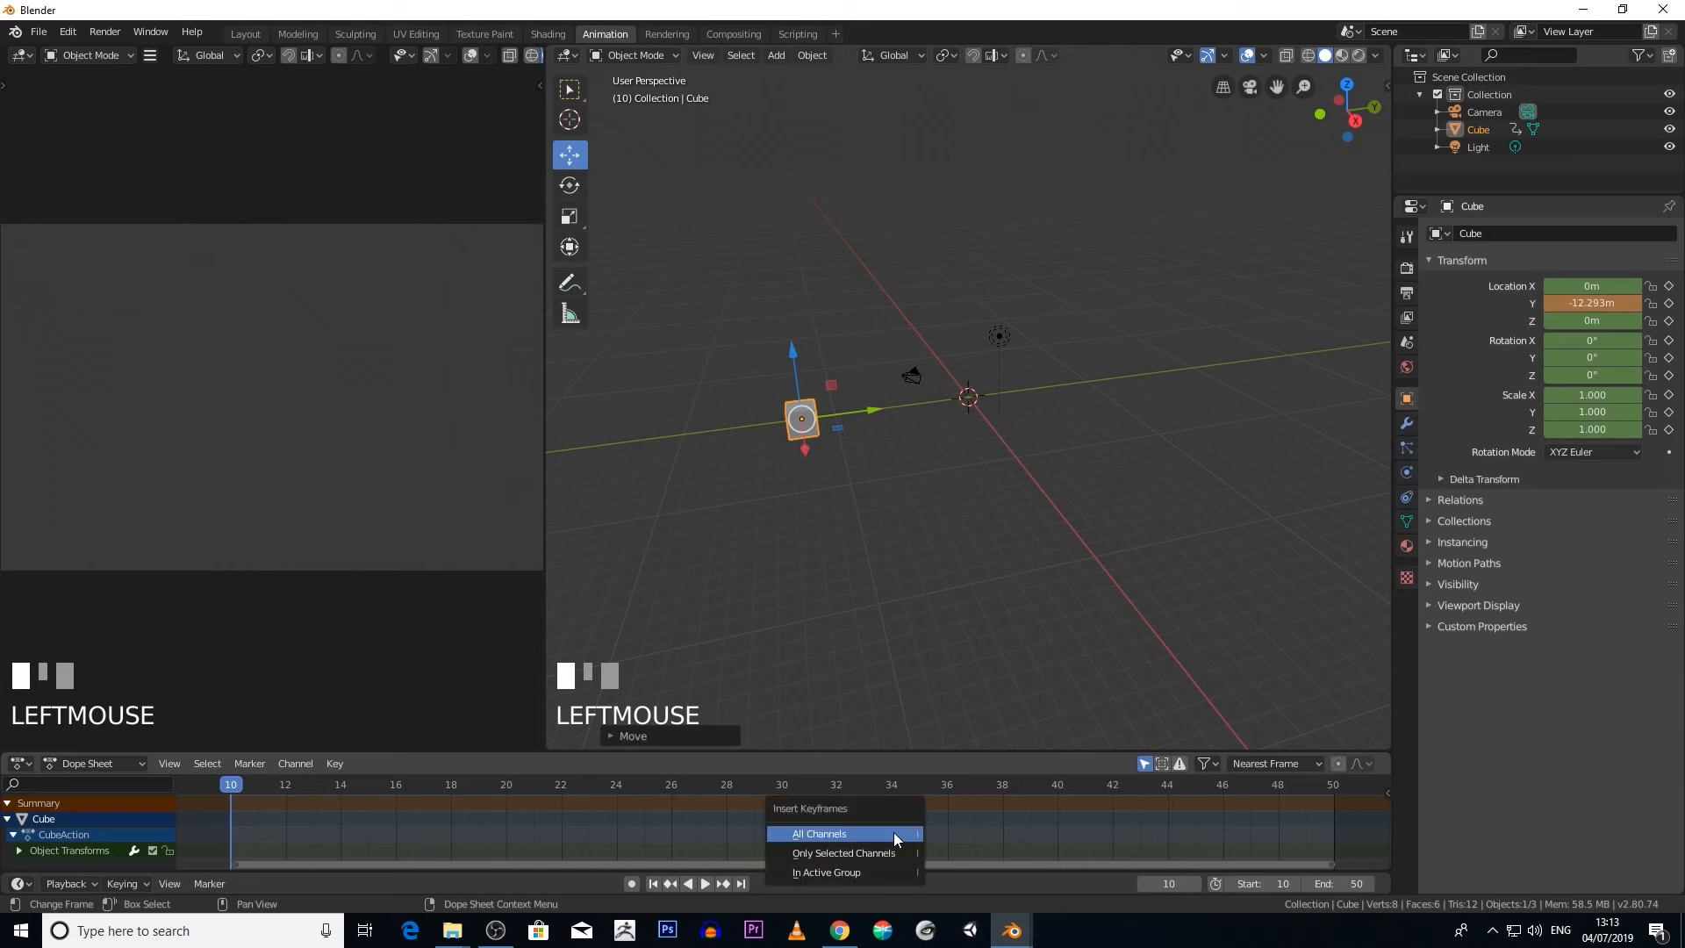
pyautogui.click(829, 833)
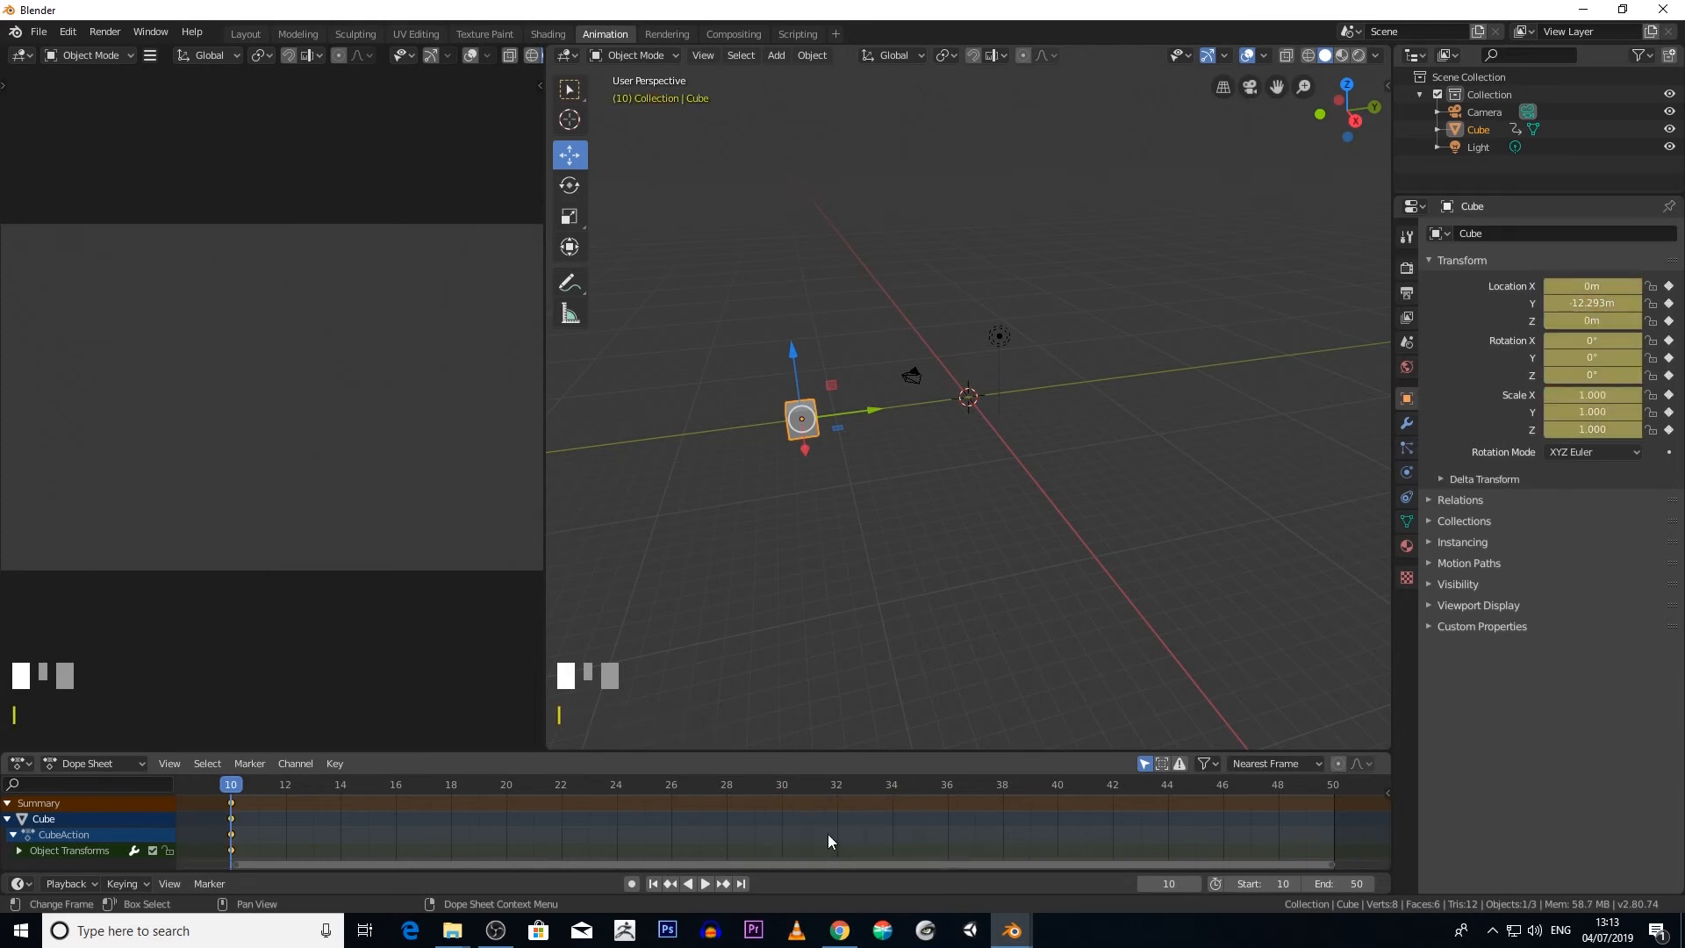
# Step: At frame 17, move the cube along Y to about 10.19 m, insert a keyframe for all channels and preview the motion
pyautogui.moveTo(309, 790); pyautogui.dragTo(424, 794)
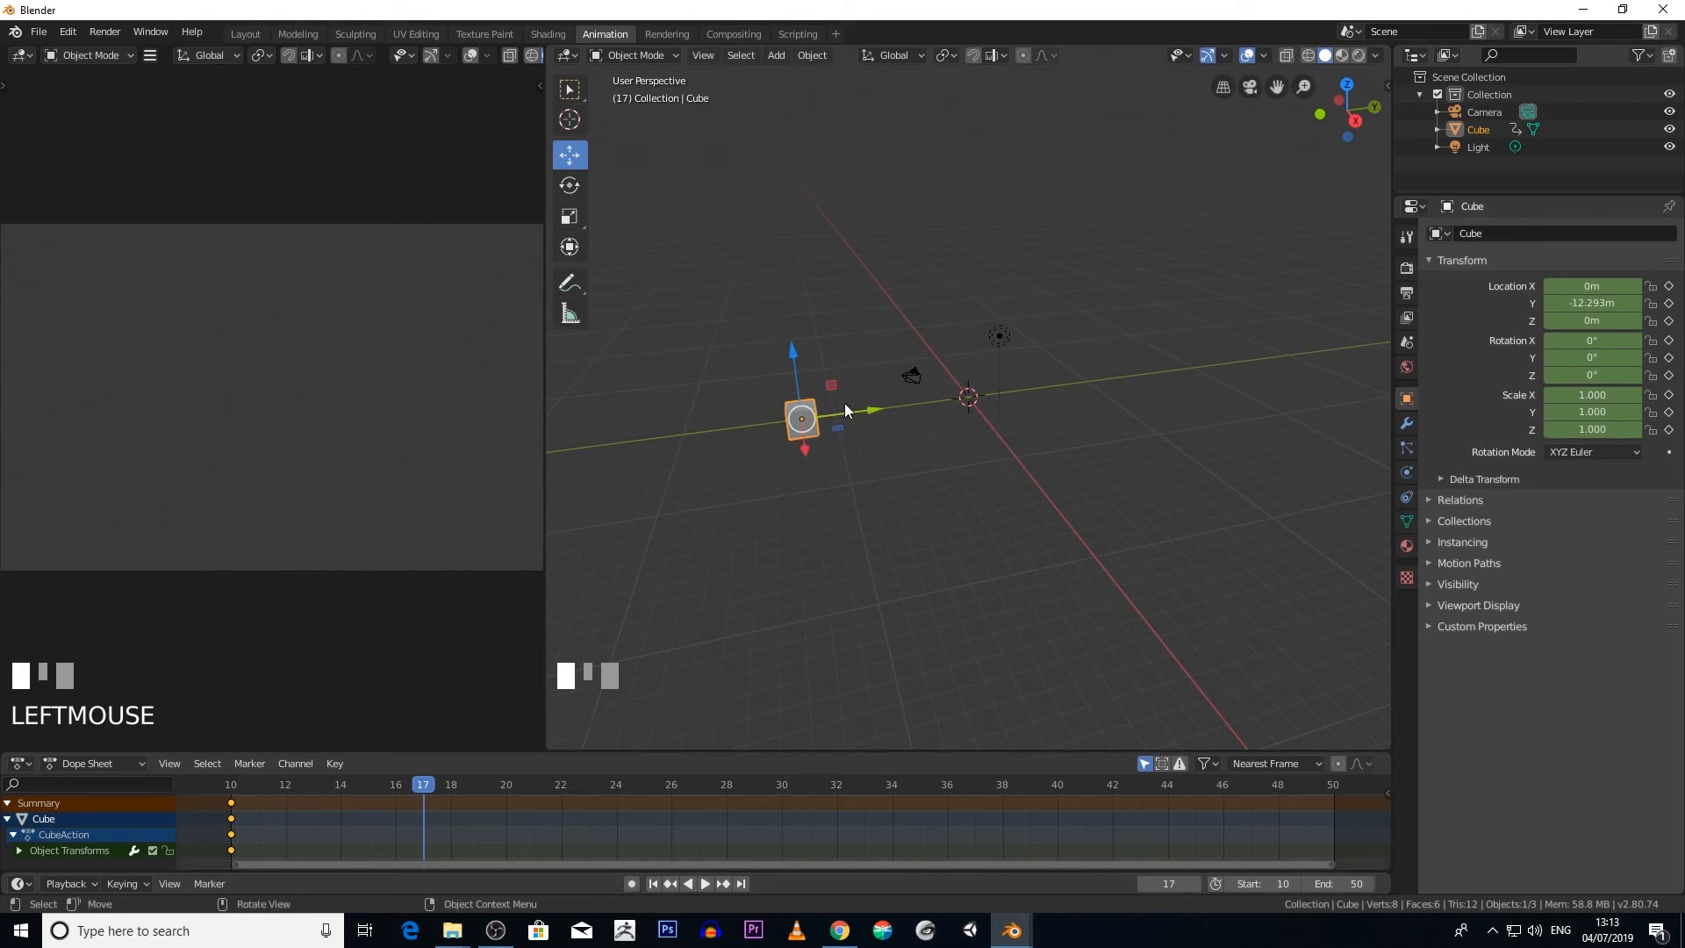
pyautogui.moveTo(845, 408); pyautogui.dragTo(1132, 377)
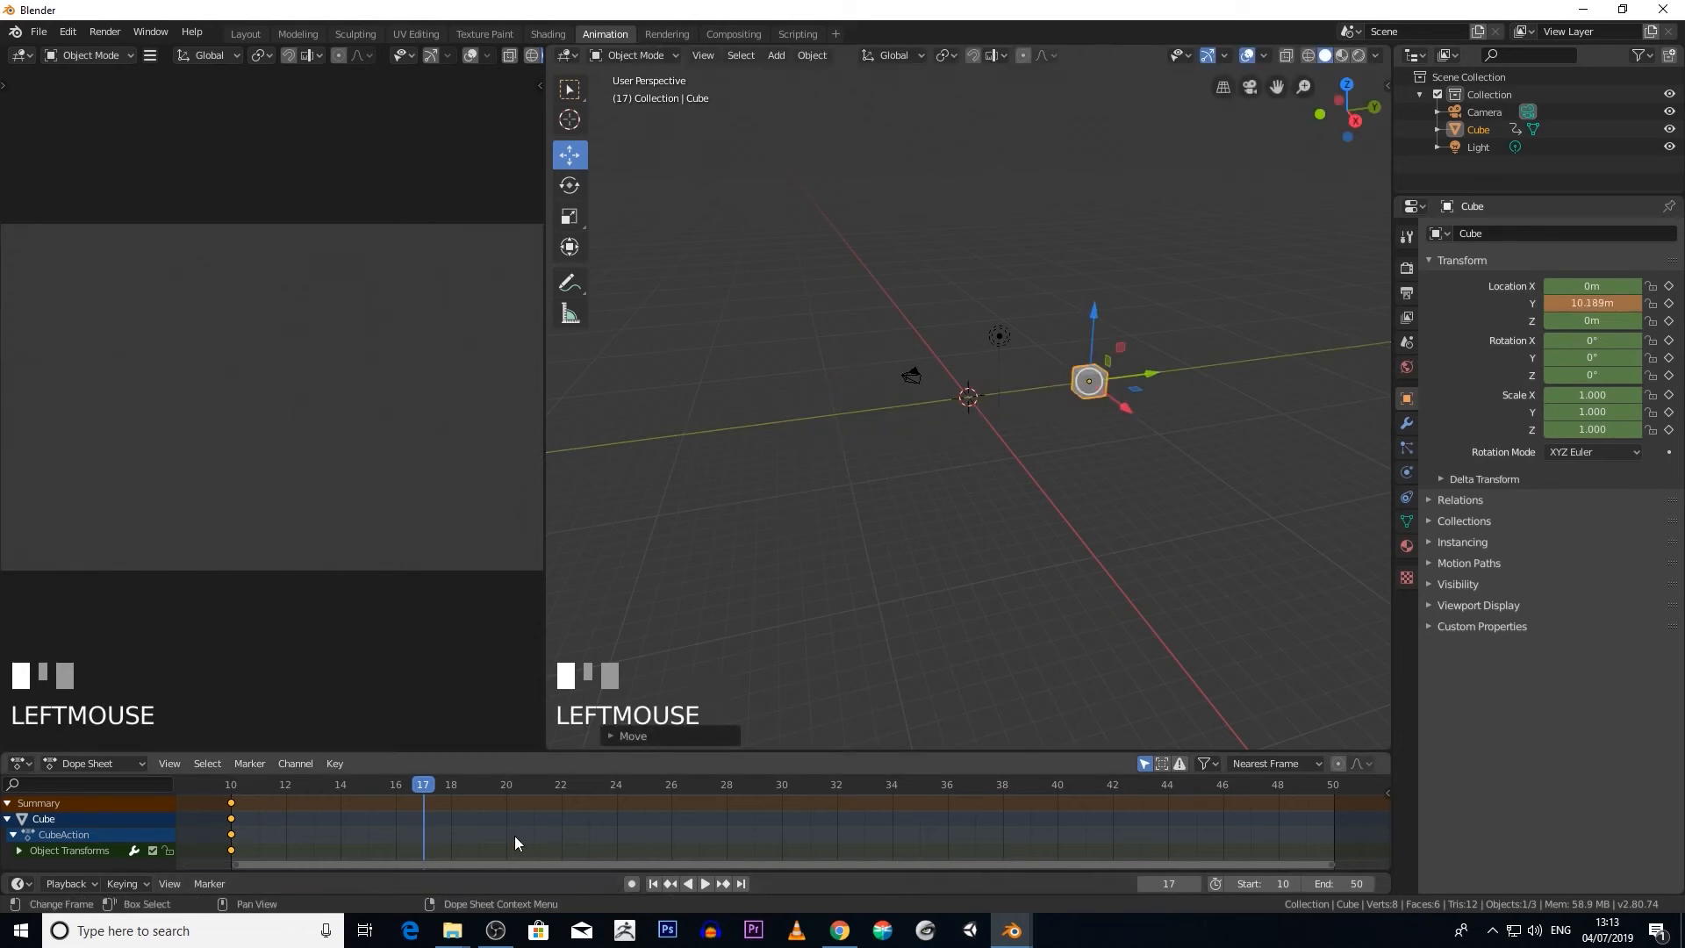
pyautogui.press('i')
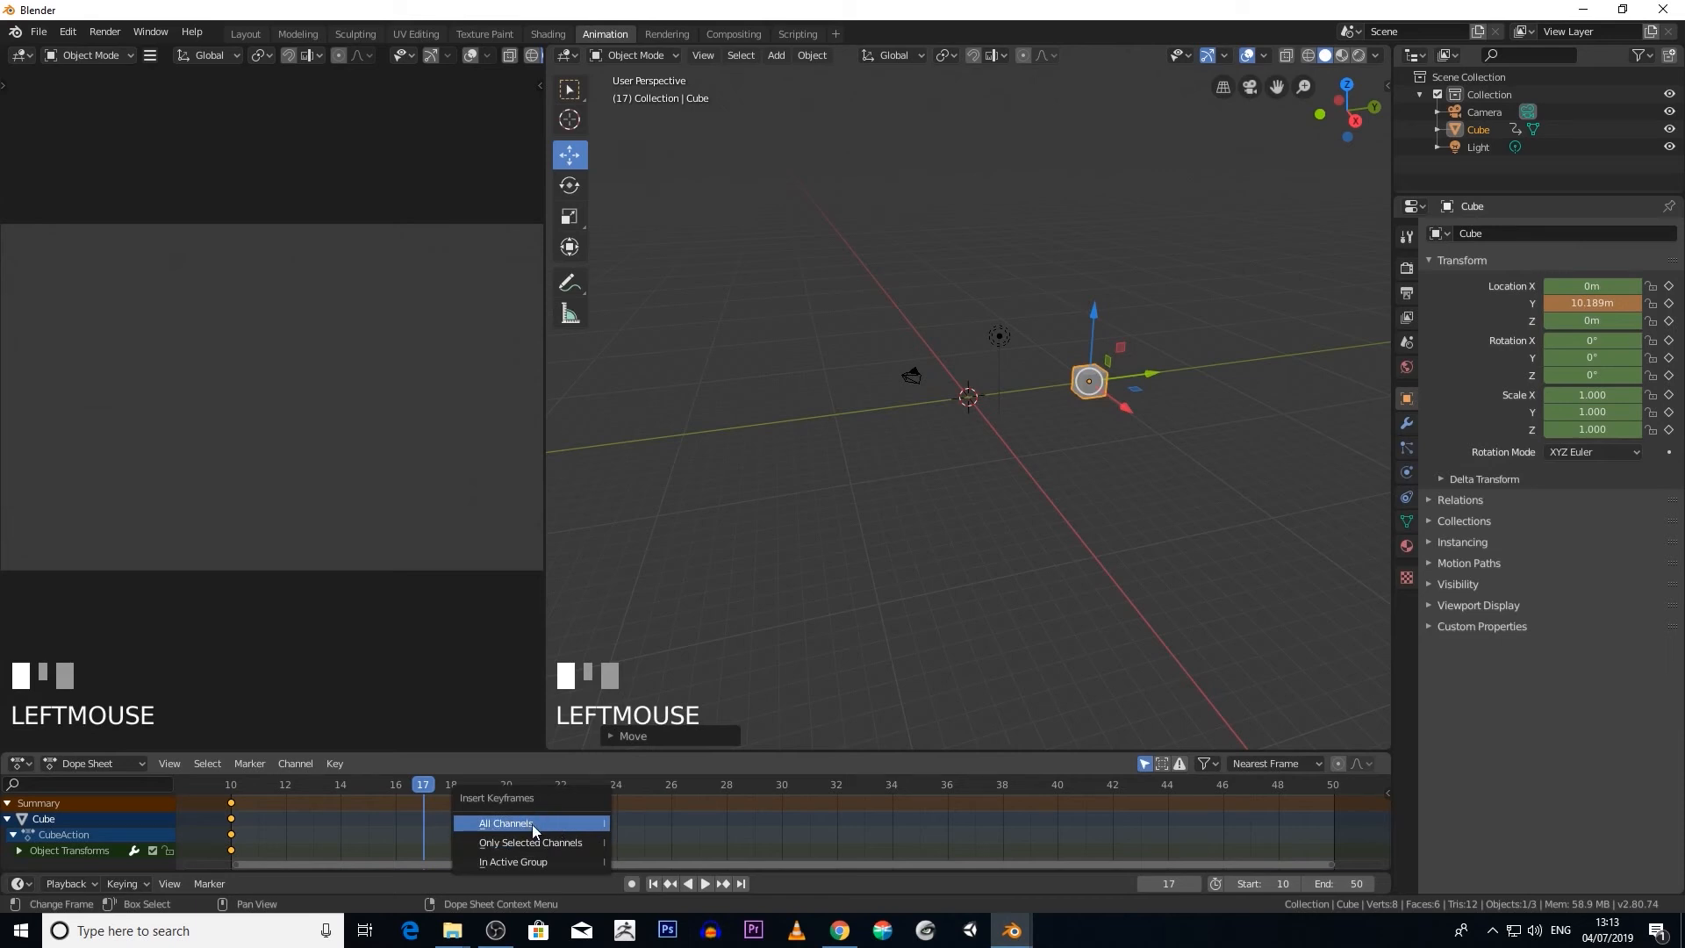
pyautogui.click(532, 824)
pyautogui.hotkey('shift', 'ctrl', 'space')
pyautogui.moveTo(244, 761); pyautogui.dragTo(405, 848)
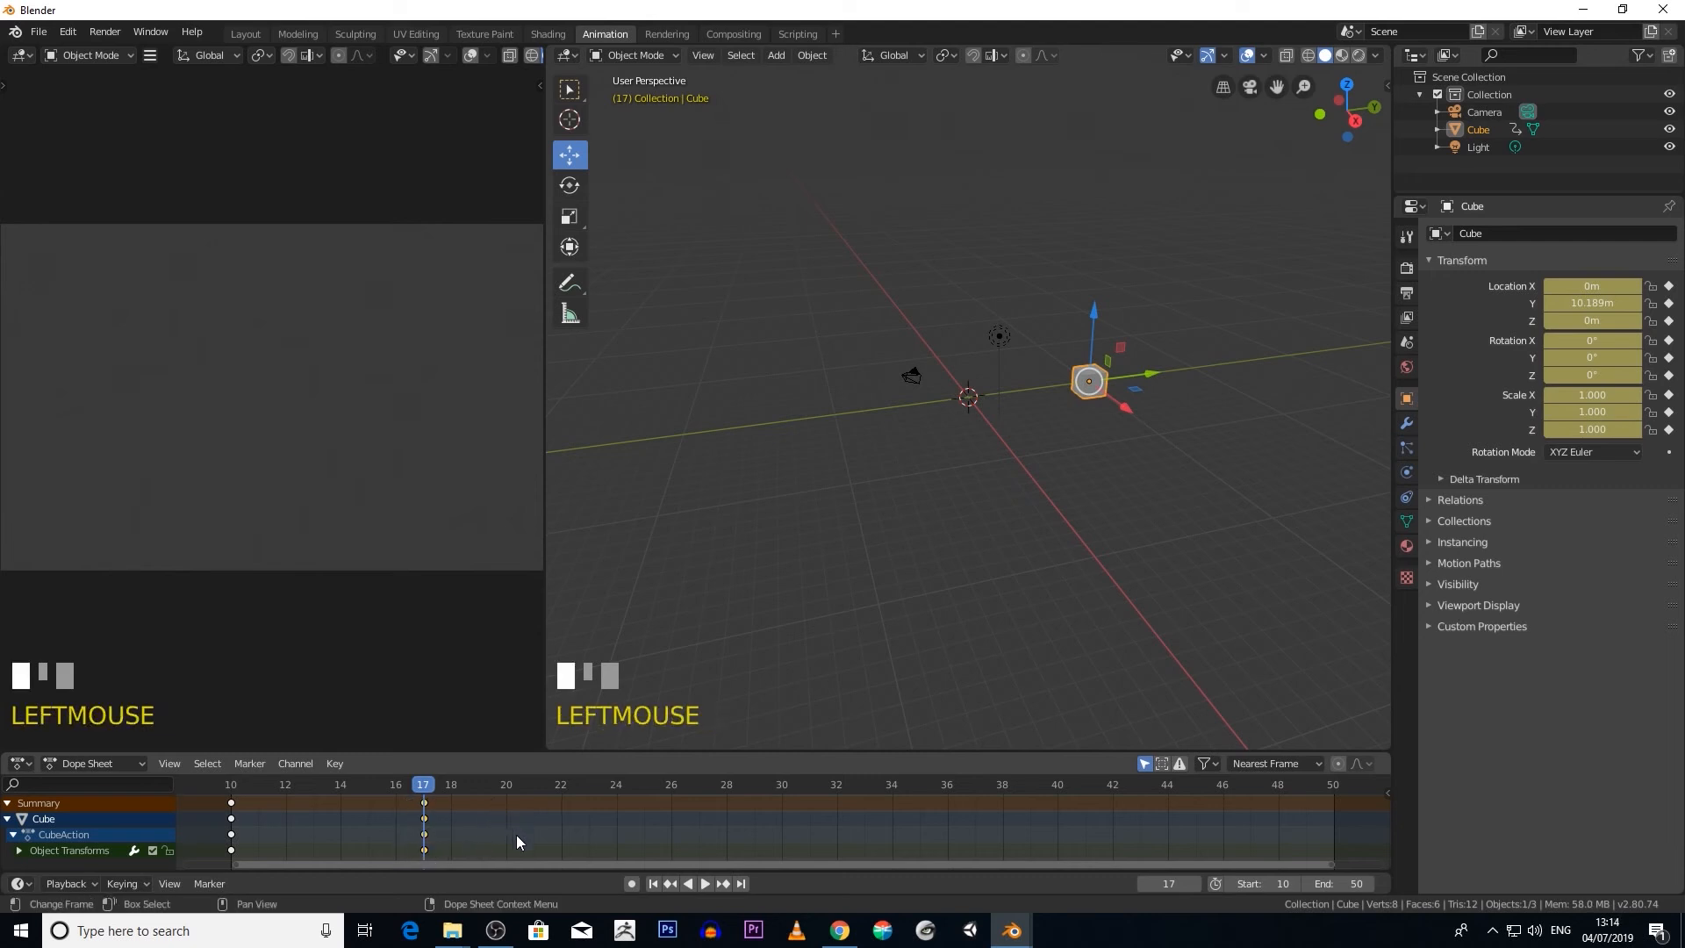
# Step: Delete the cube's keyframe at frame 17
pyautogui.press('Delete')
pyautogui.click(502, 813)
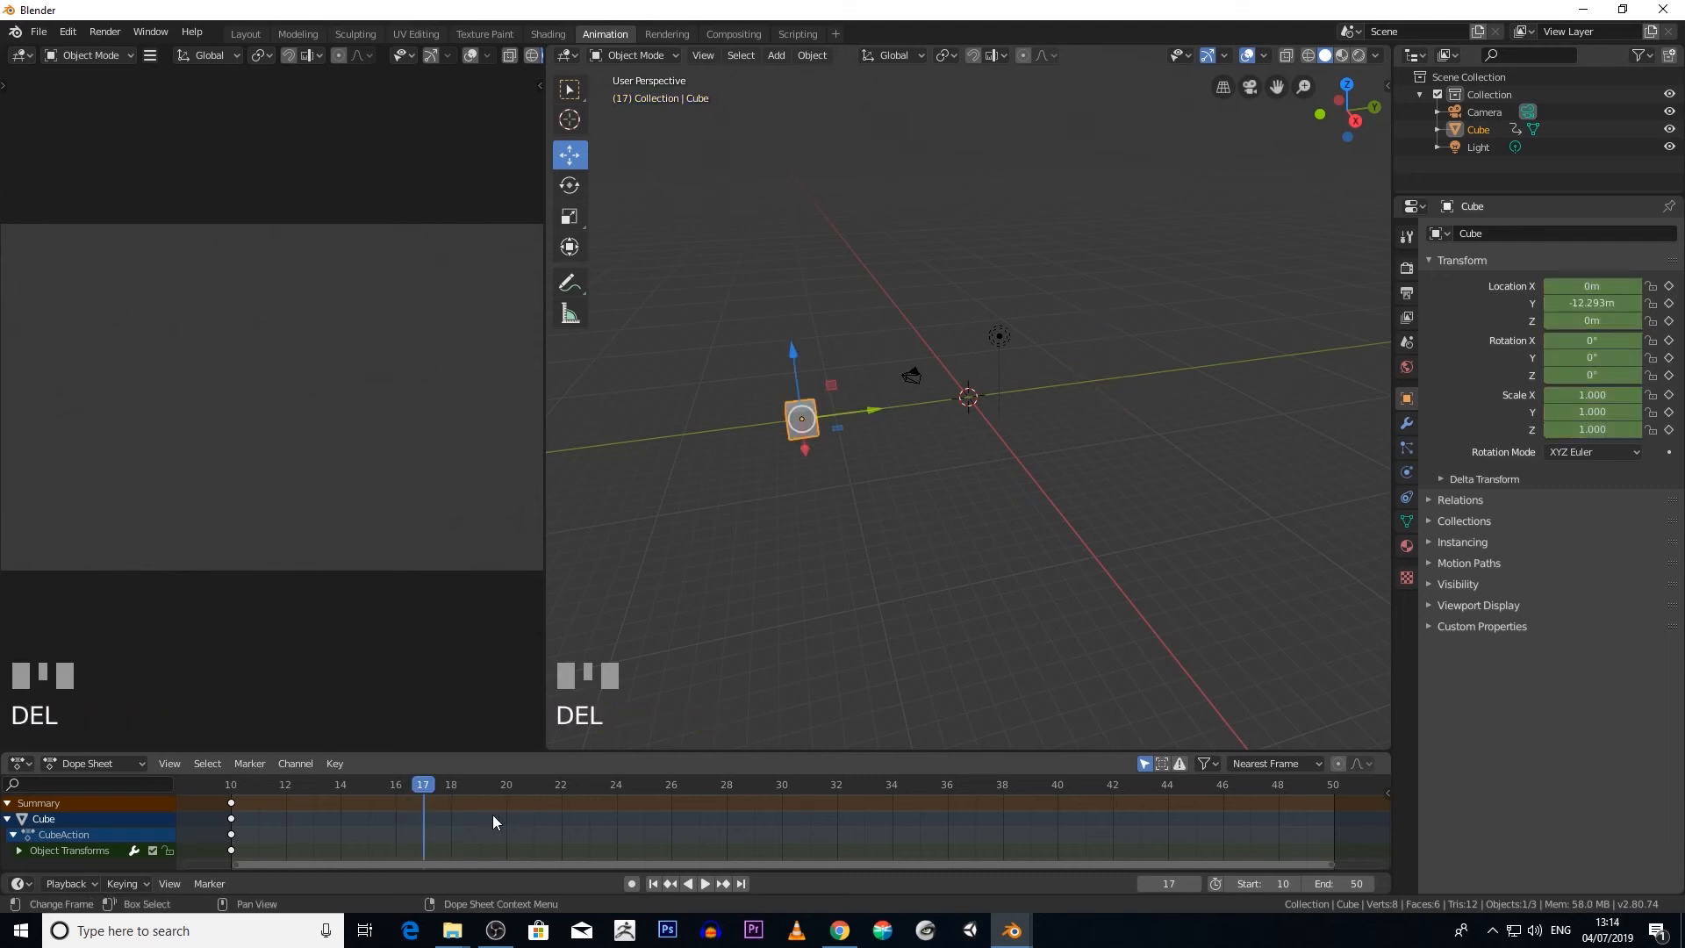
# Step: At frame 15, turn on automatic keyframing and move the cube along Y to about 8.51 m to record a keyframe
pyautogui.moveTo(425, 779); pyautogui.dragTo(381, 797)
pyautogui.moveTo(876, 432); pyautogui.dragTo(953, 424)
pyautogui.click(631, 883)
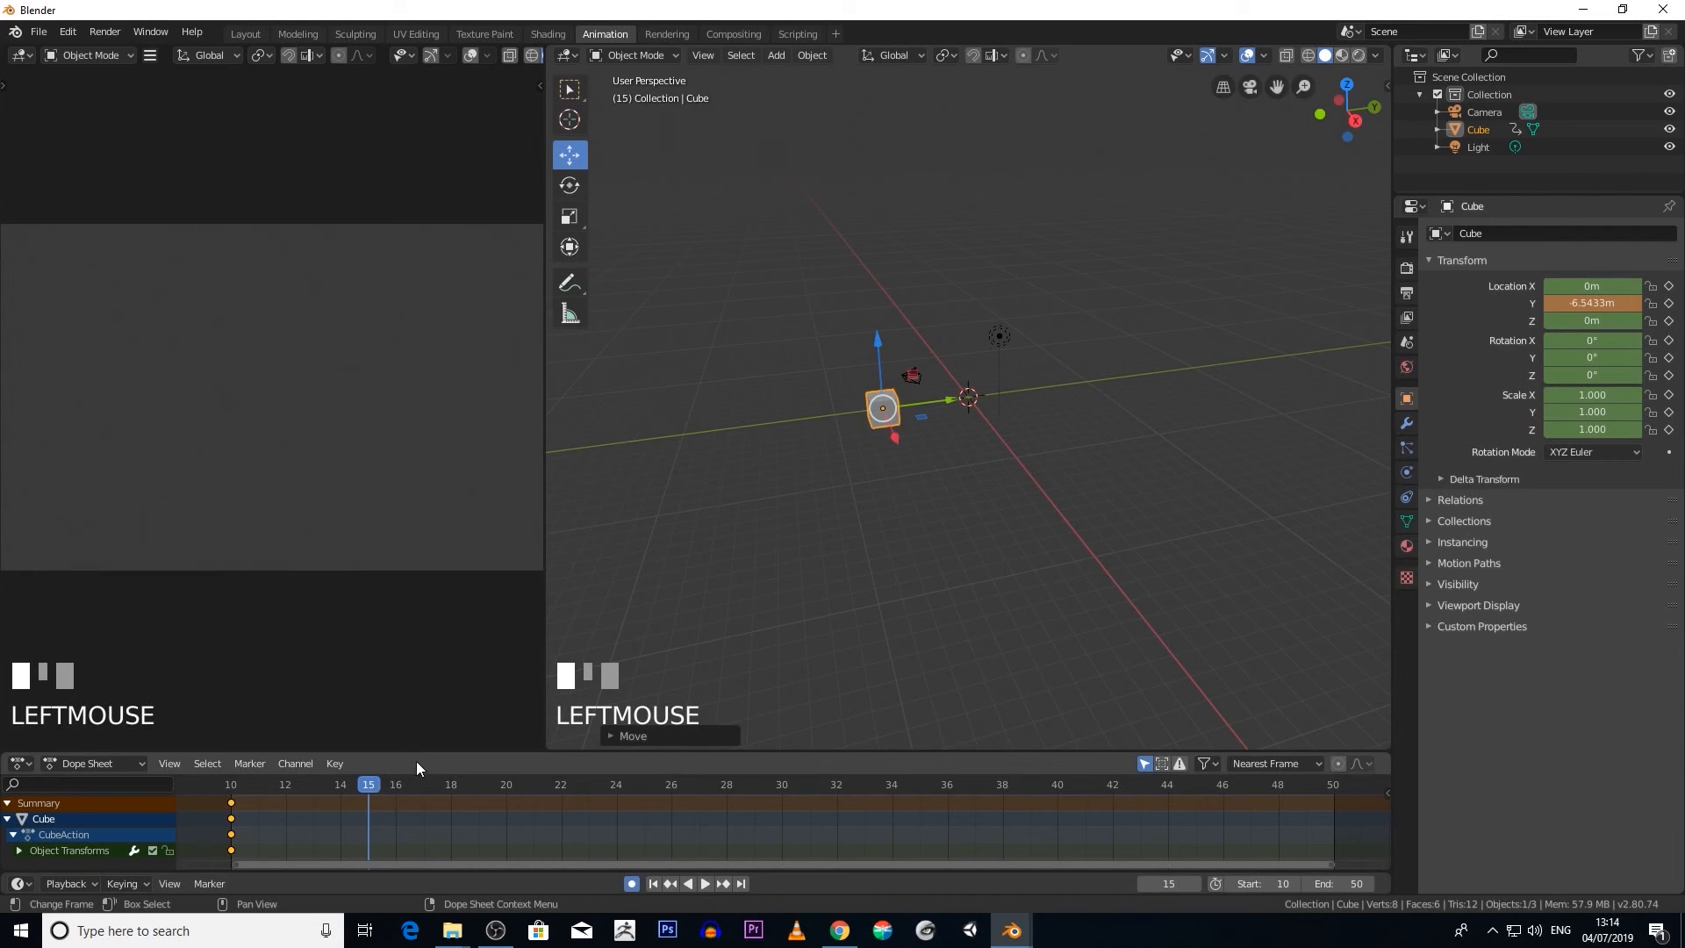
pyautogui.press('g')
pyautogui.click(1141, 396)
pyautogui.press('space')
pyautogui.moveTo(376, 792)
pyautogui.mouseDown()
pyautogui.moveTo(392, 794)
pyautogui.moveTo(220, 807)
pyautogui.moveTo(613, 793)
pyautogui.moveTo(227, 809)
pyautogui.moveTo(395, 808)
pyautogui.moveTo(373, 814)
pyautogui.mouseUp()
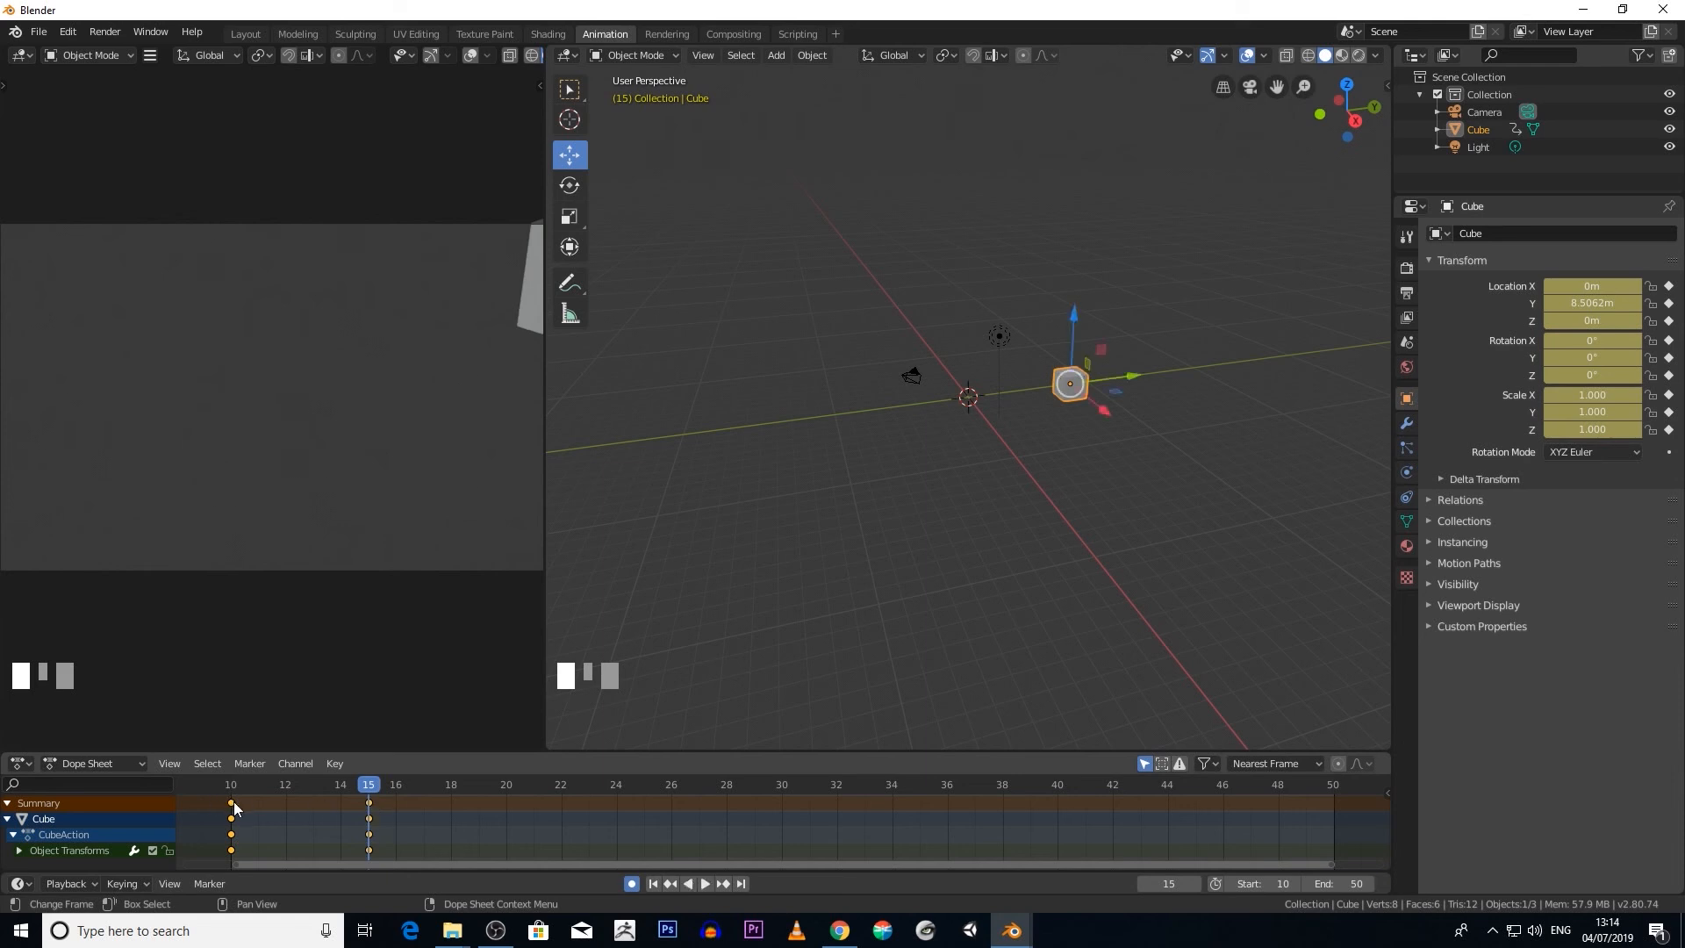
# Step: Duplicate the cube's keyframe at frame 10 to frame 20 and scrub through the motion
pyautogui.click(233, 808)
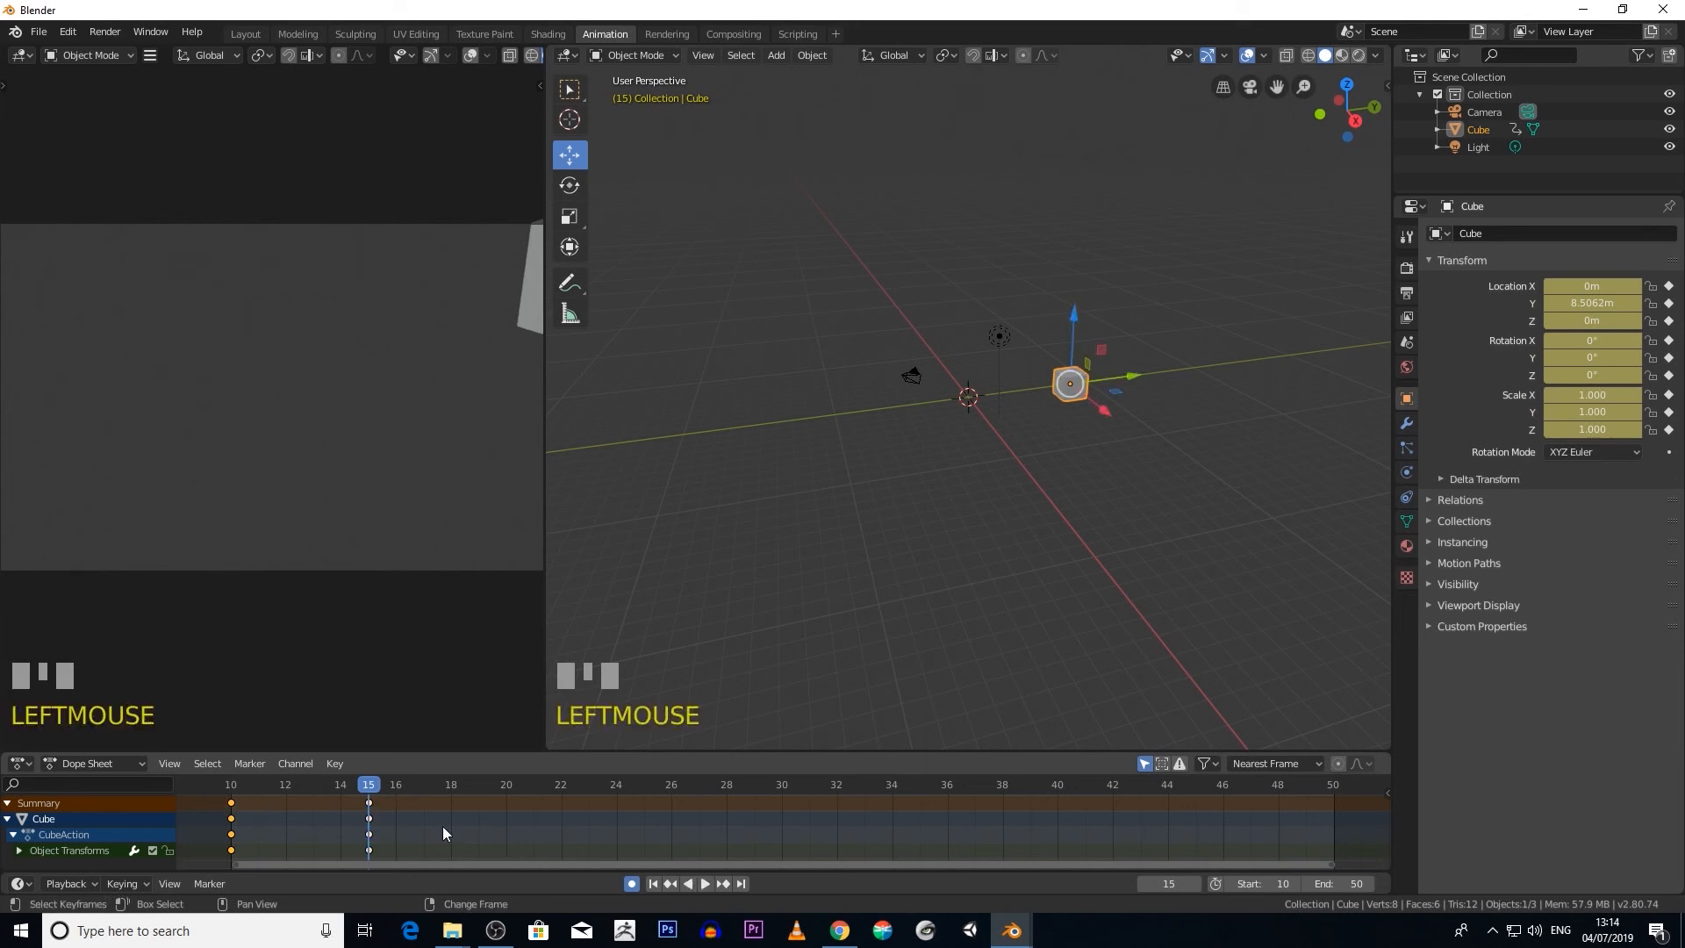
pyautogui.hotkey('shift', 'd')
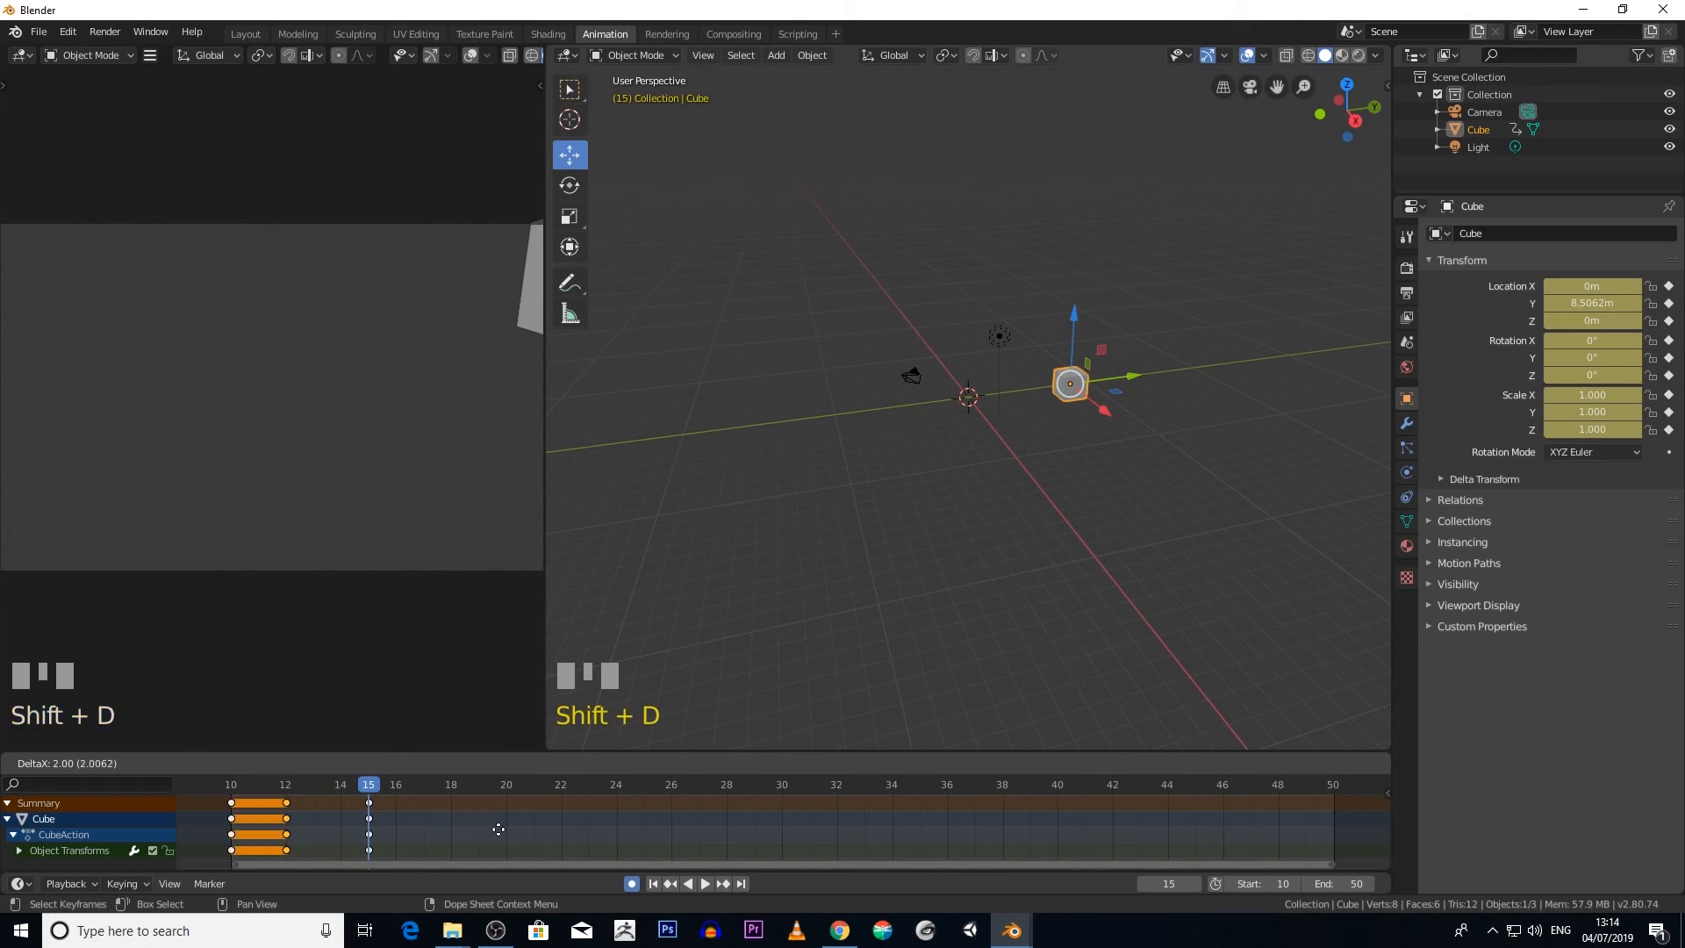
pyautogui.click(715, 827)
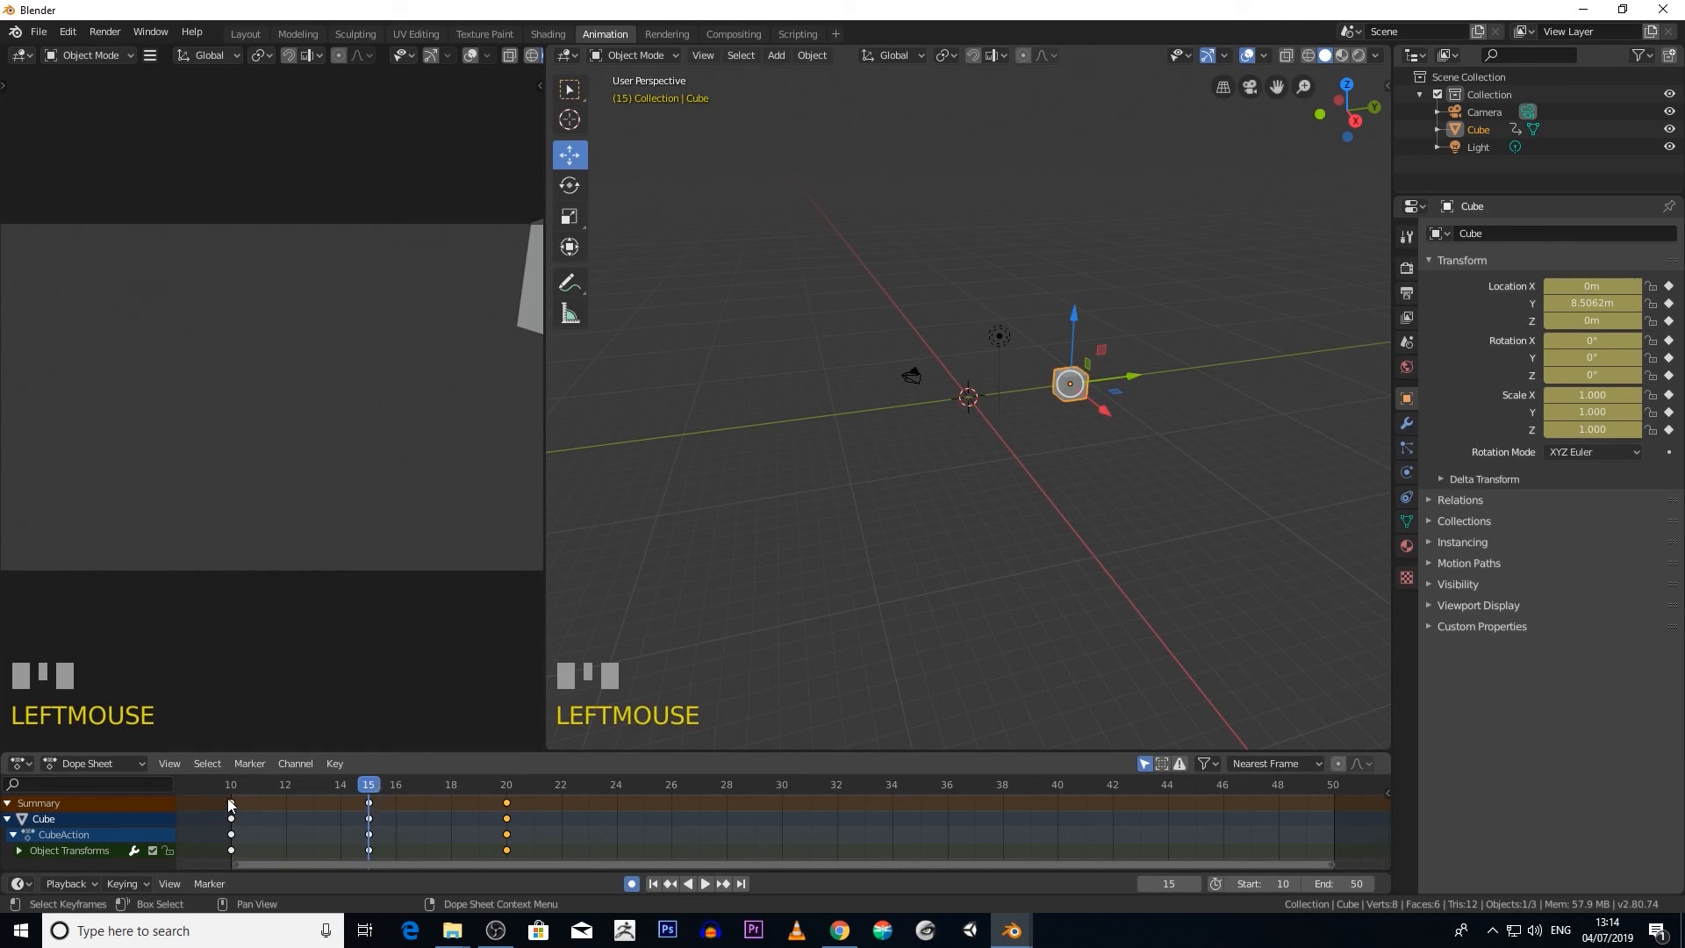
pyautogui.moveTo(382, 790); pyautogui.dragTo(245, 818)
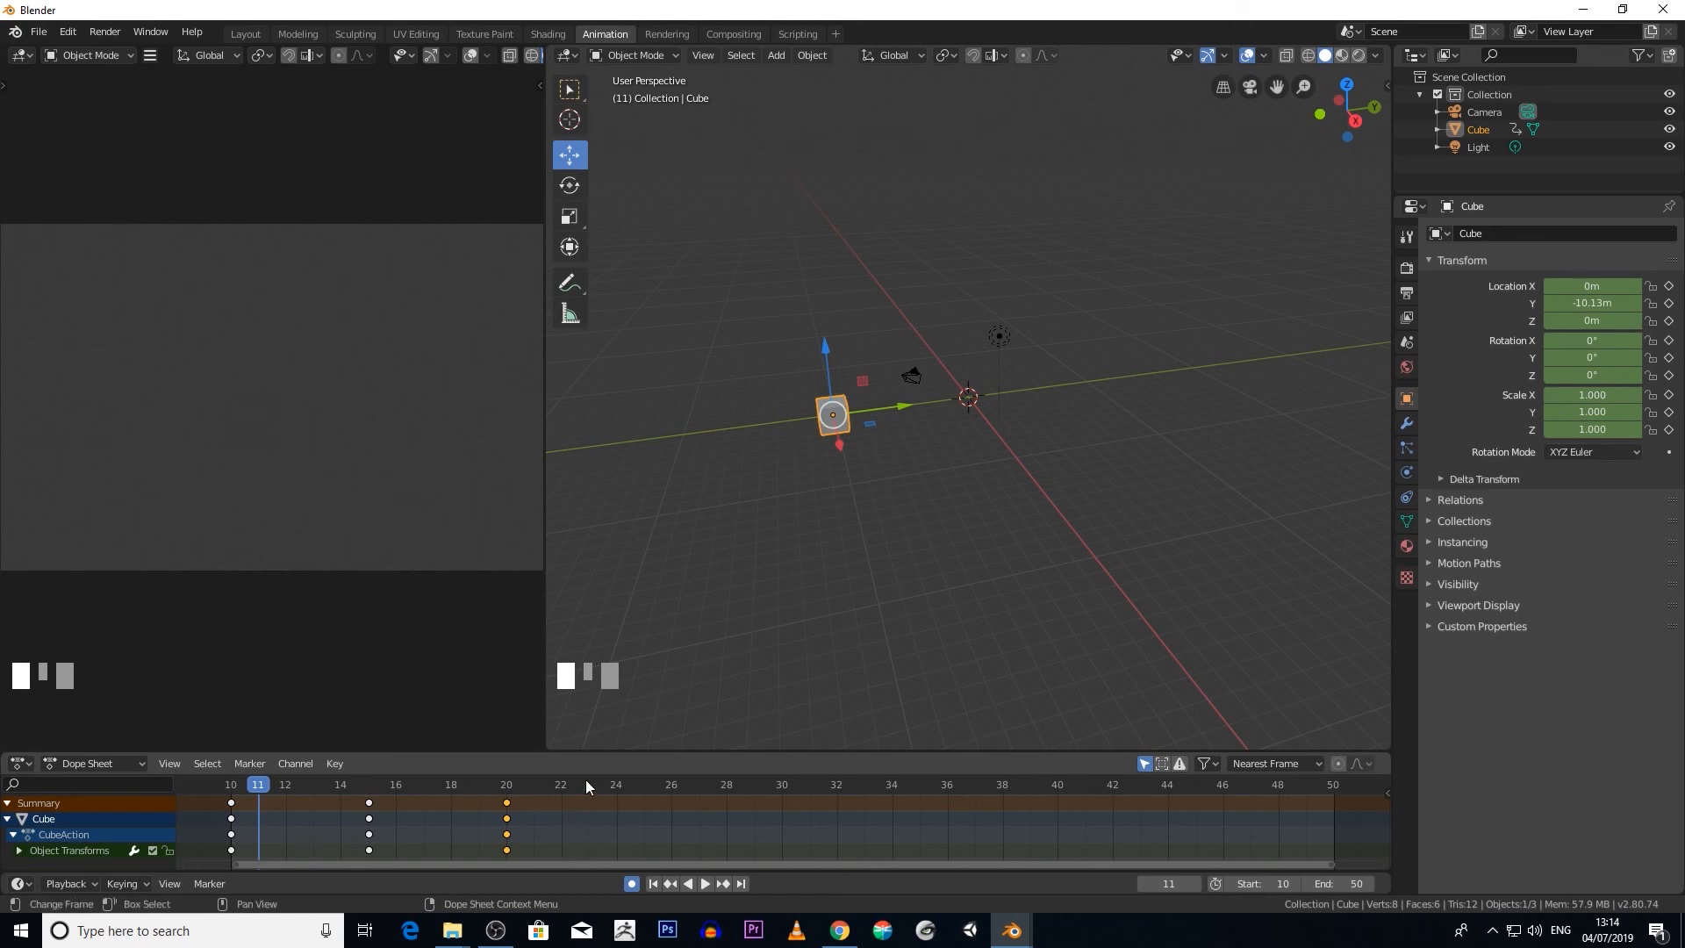
# Step: Duplicate the keyframes at frames 10, 15 and 20 together, 15 frames further on the timeline, and preview the repeated motion
pyautogui.press('b')
pyautogui.moveTo(572, 853); pyautogui.dragTo(209, 786)
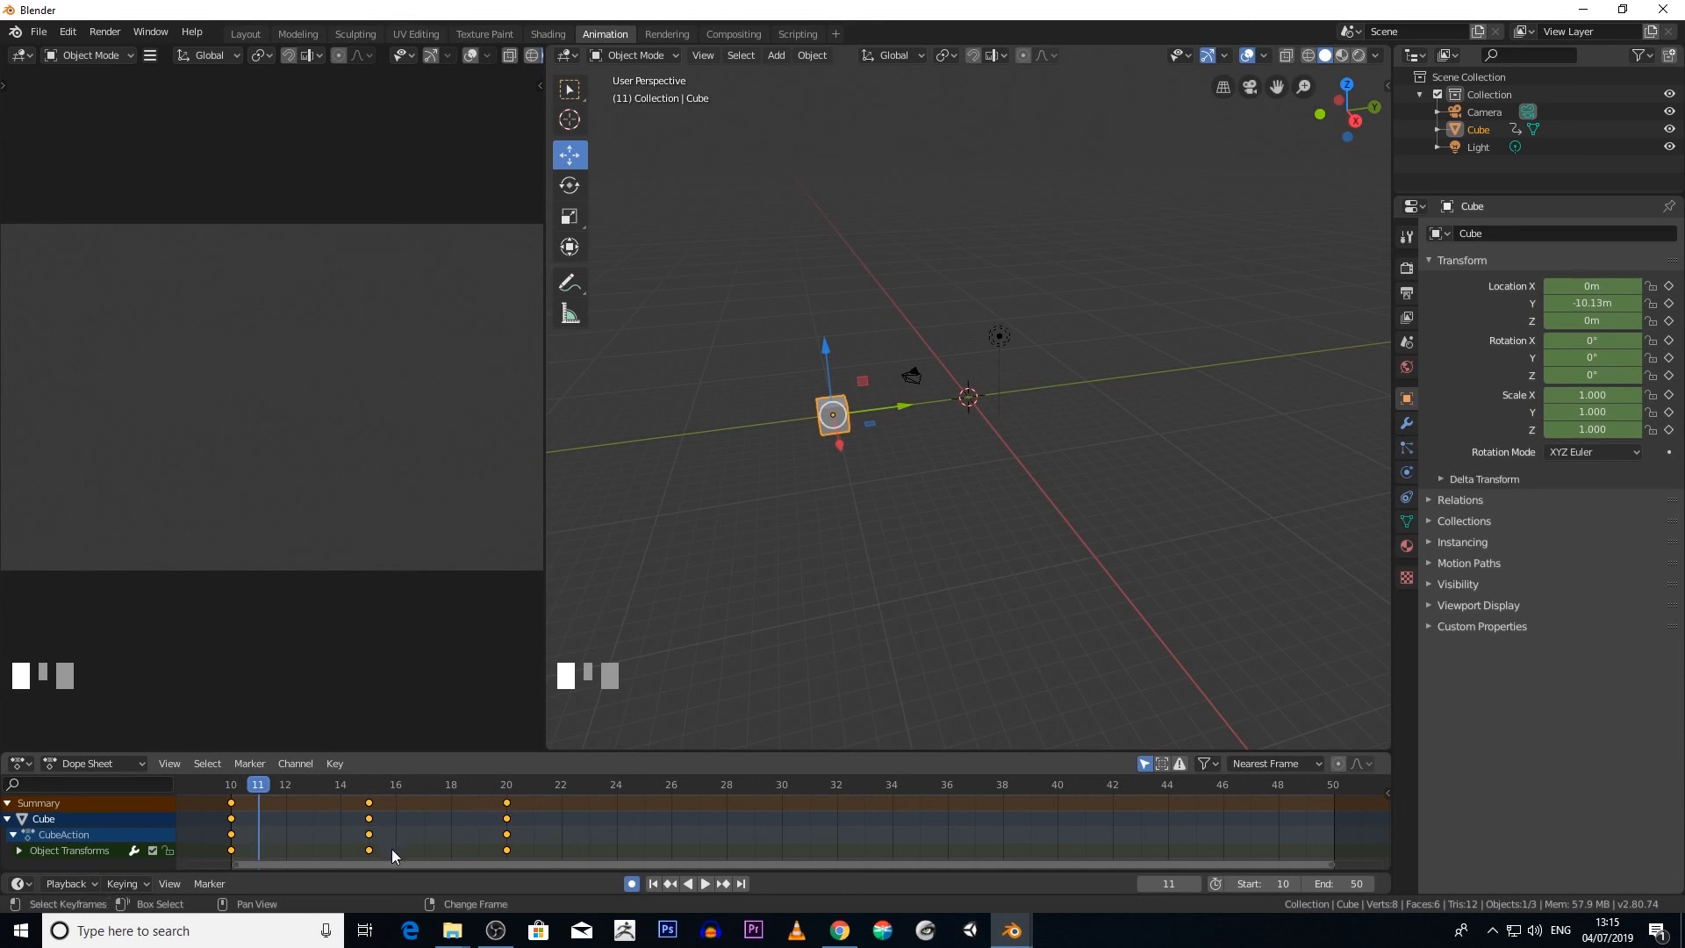
pyautogui.hotkey('shift', 'd')
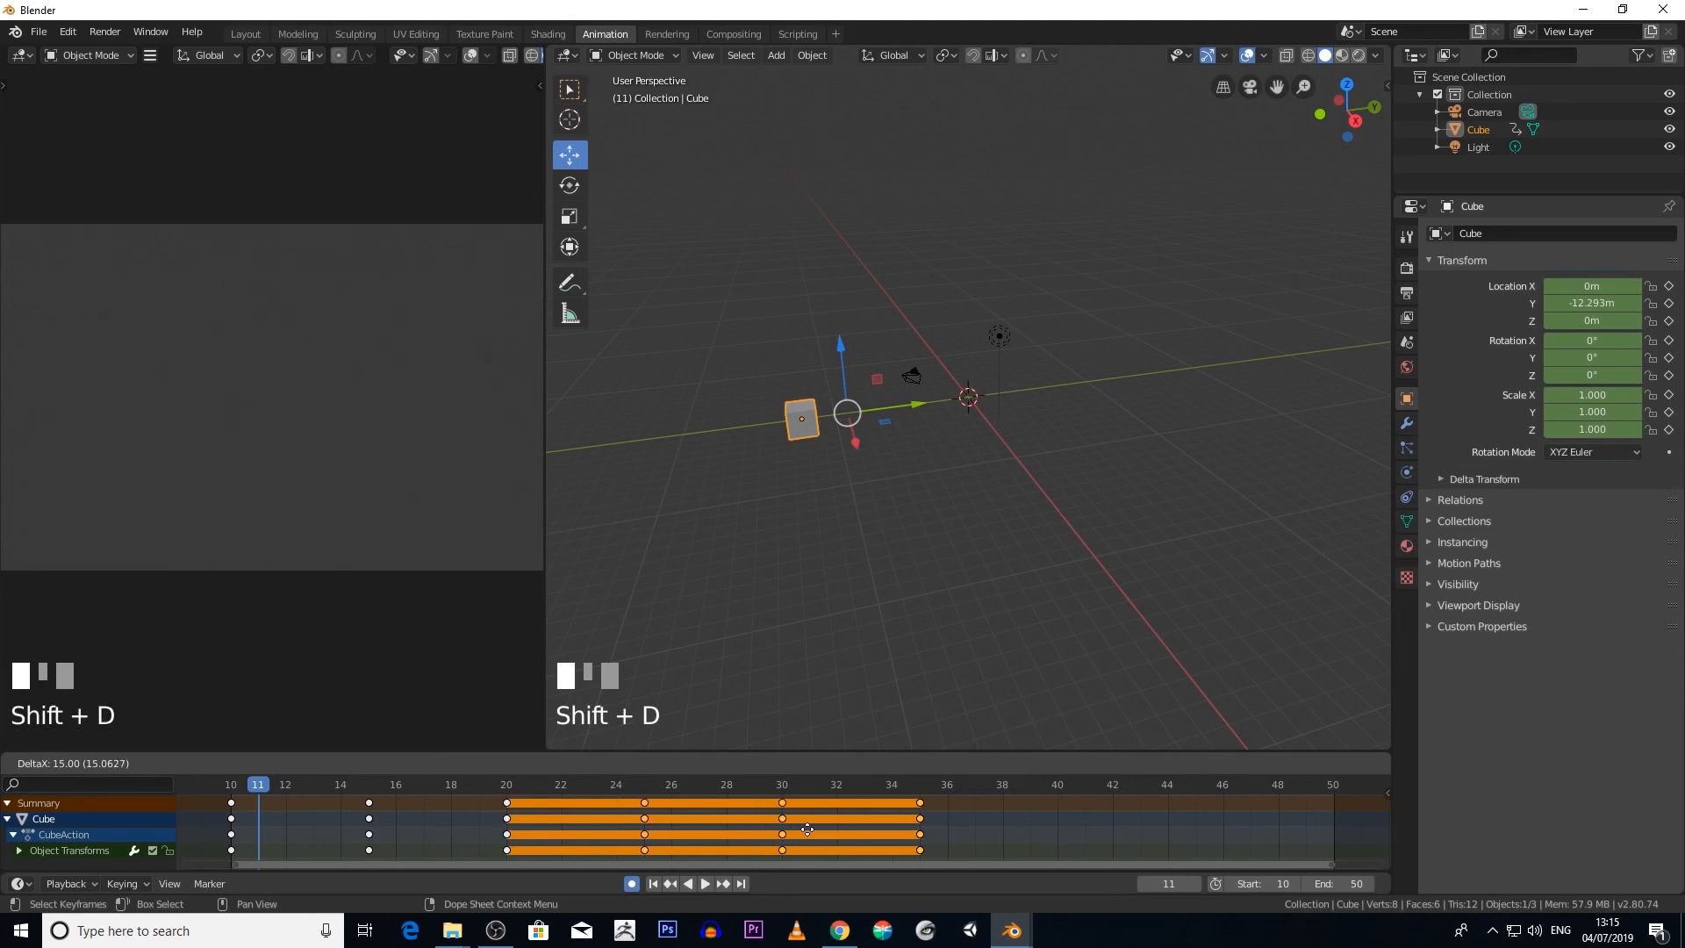
pyautogui.click(811, 828)
pyautogui.moveTo(255, 783); pyautogui.dragTo(309, 826)
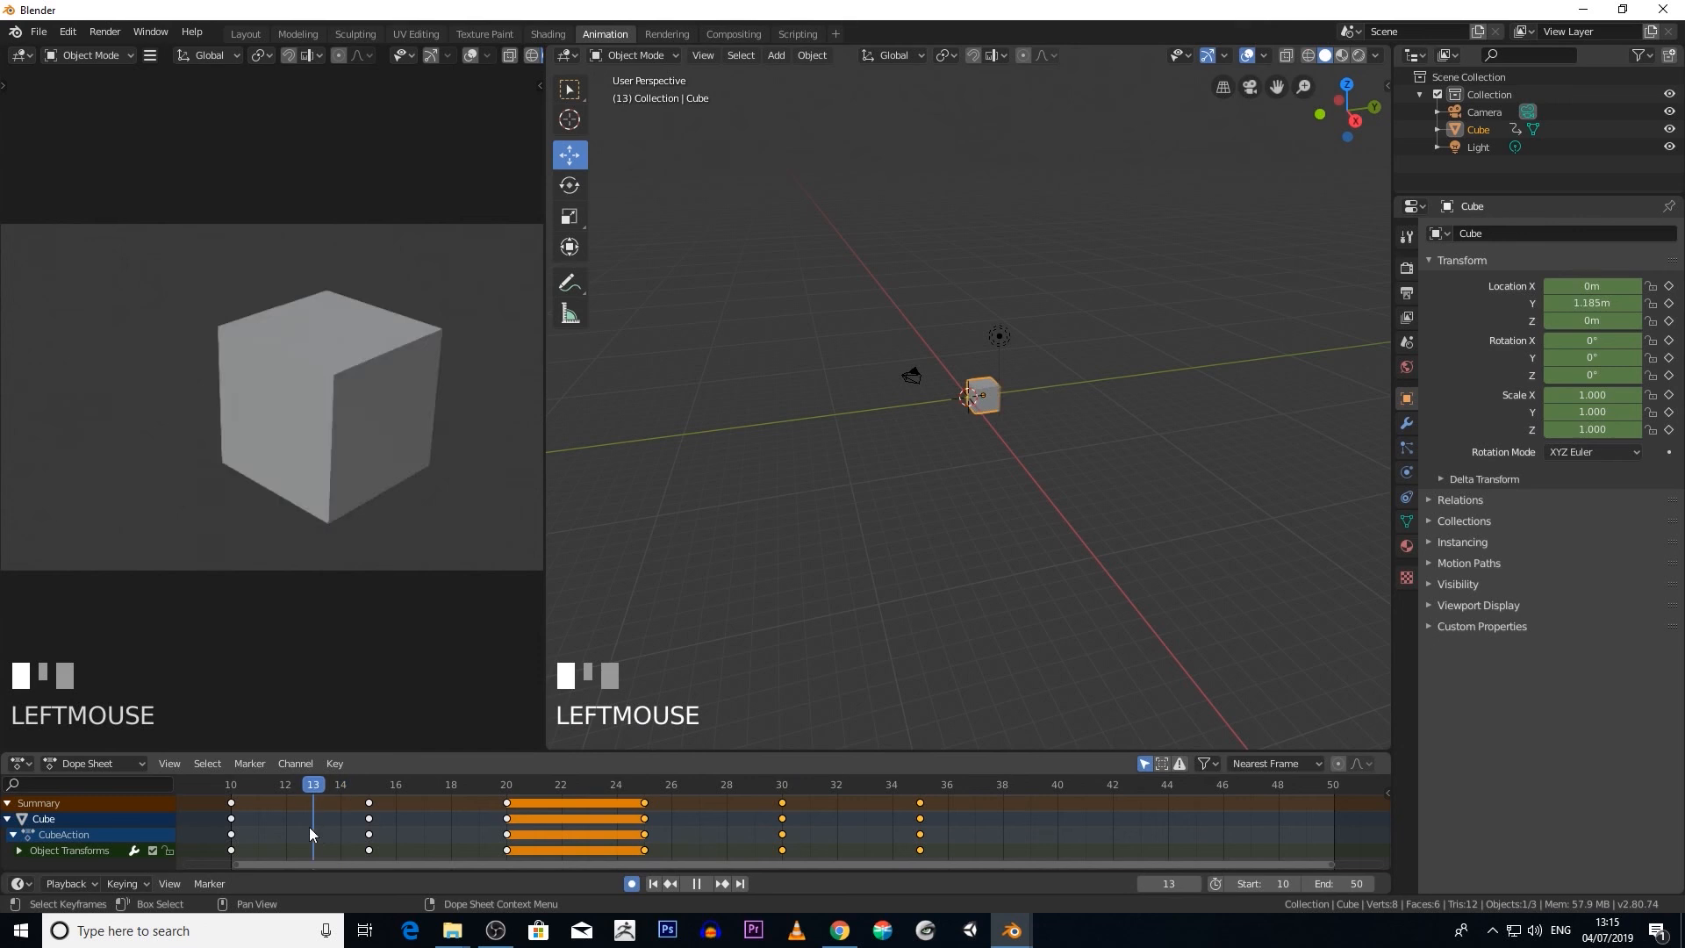